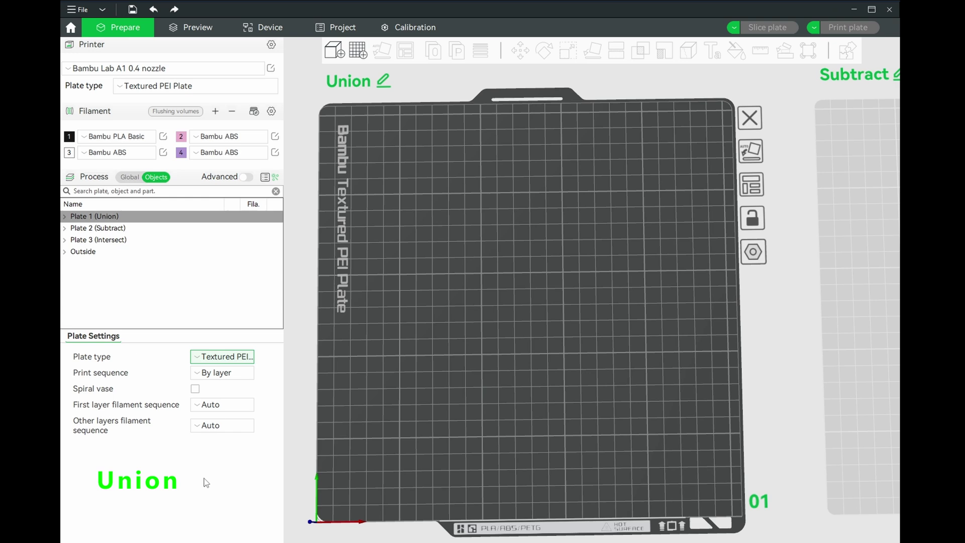
Step: Add a torus and a rounded rectangle, placing the rectangle to the right of the torus
{"action": "right_click", "coordinate": [525, 283]}
{"action": "mouse_move", "coordinate": [561, 348]}
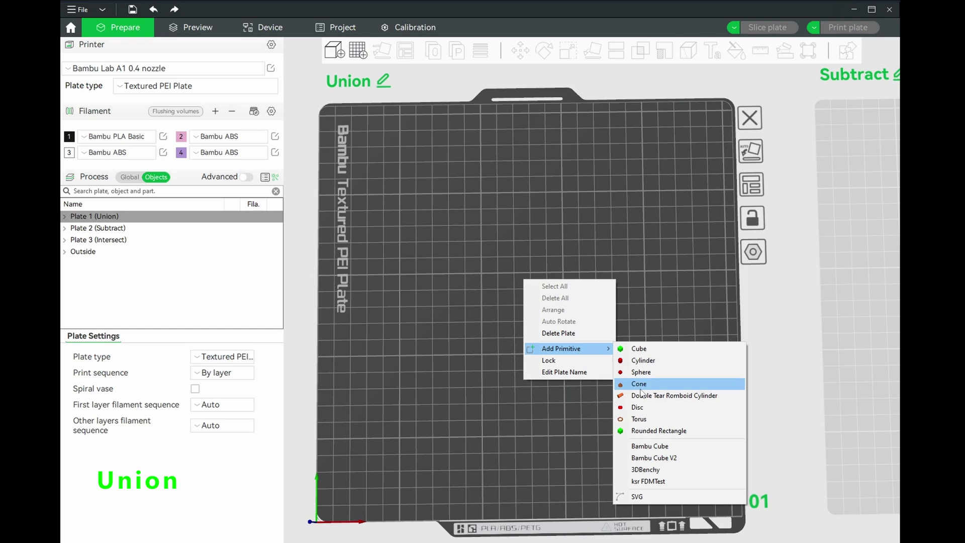
{"action": "left_click", "coordinate": [640, 419]}
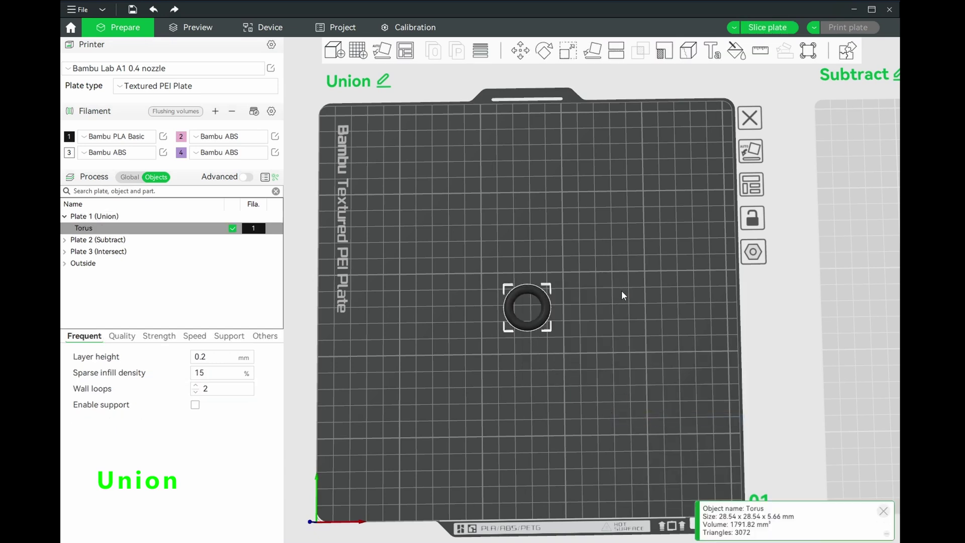
{"action": "right_click", "coordinate": [610, 300]}
{"action": "mouse_move", "coordinate": [648, 366]}
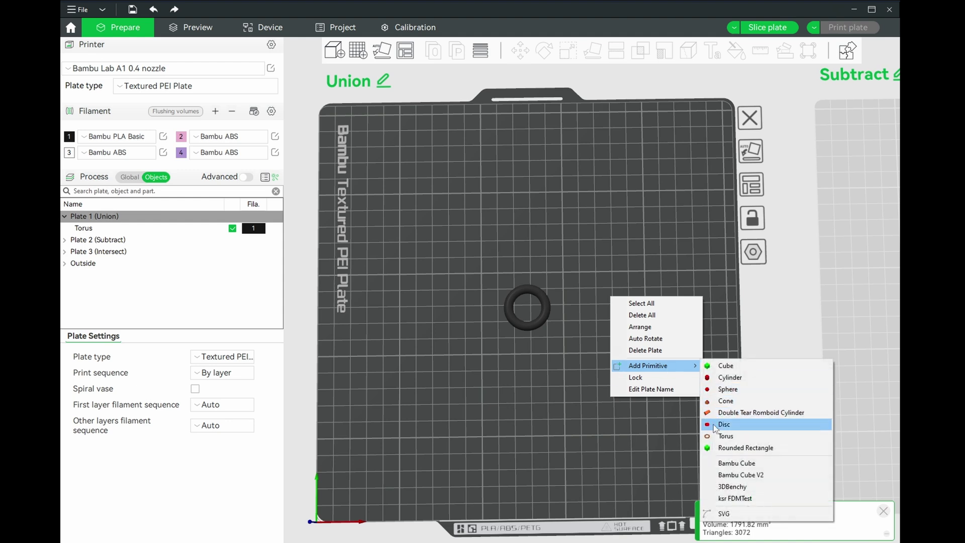
{"action": "left_click", "coordinate": [724, 447]}
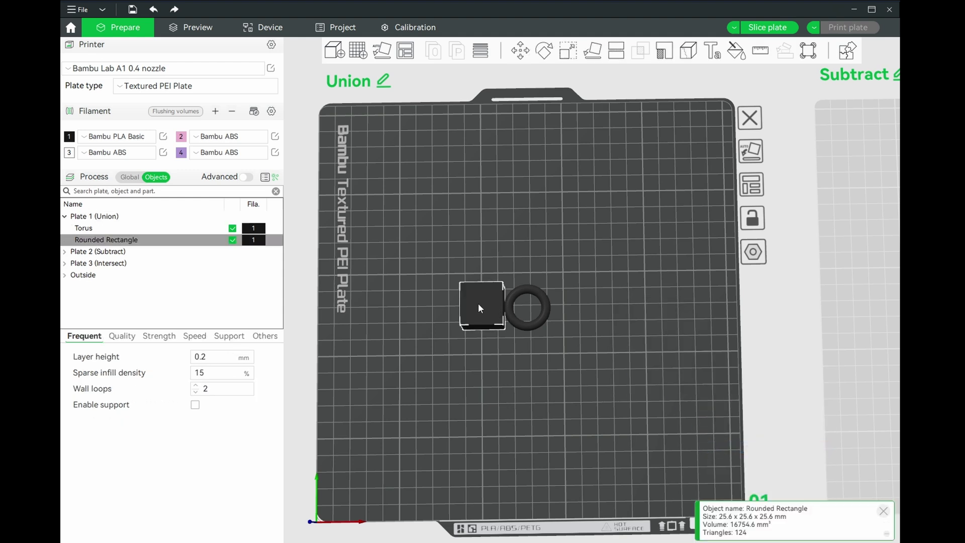
{"action": "left_click_drag", "start_coordinate": [479, 309], "coordinate": [562, 304]}
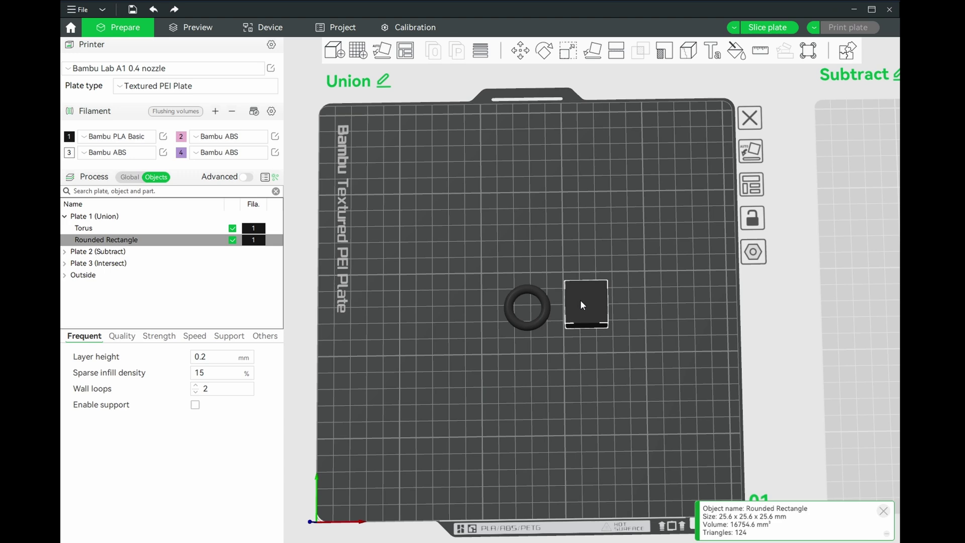
Step: Stretch the rounded rectangle into a bar about 91 × 25.6 mm and 3 mm thick
{"action": "left_click_drag", "start_coordinate": [609, 379], "coordinate": [610, 295]}
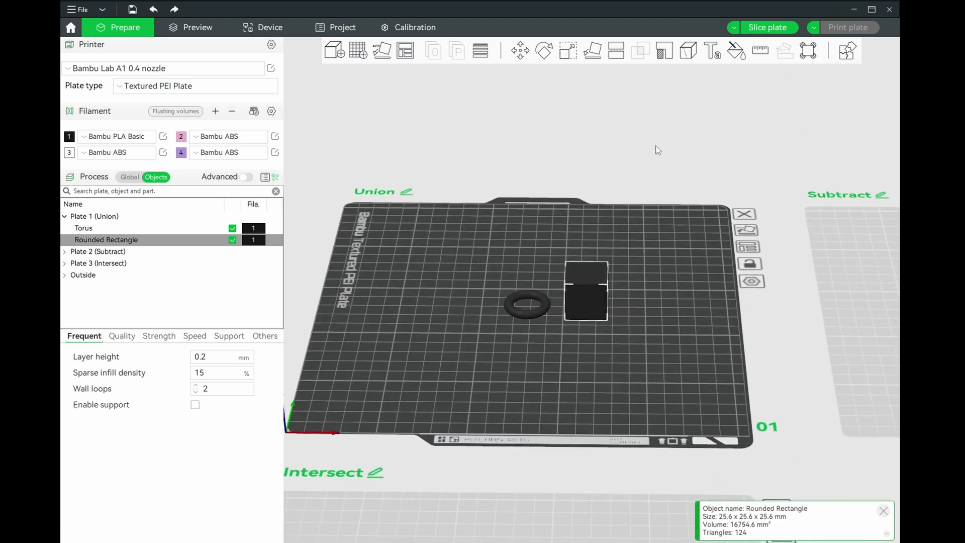
{"action": "left_click", "coordinate": [574, 51]}
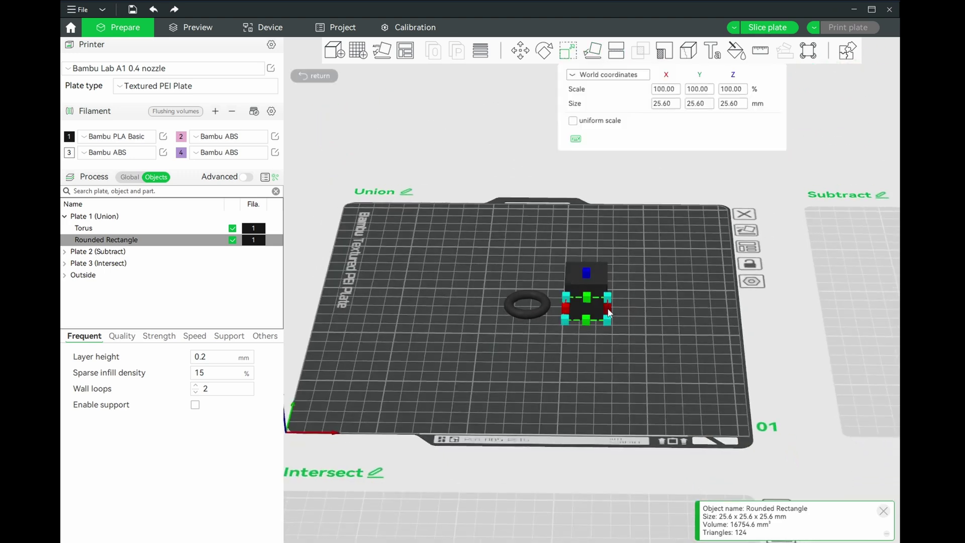
{"action": "left_click_drag", "start_coordinate": [608, 308], "coordinate": [662, 309]}
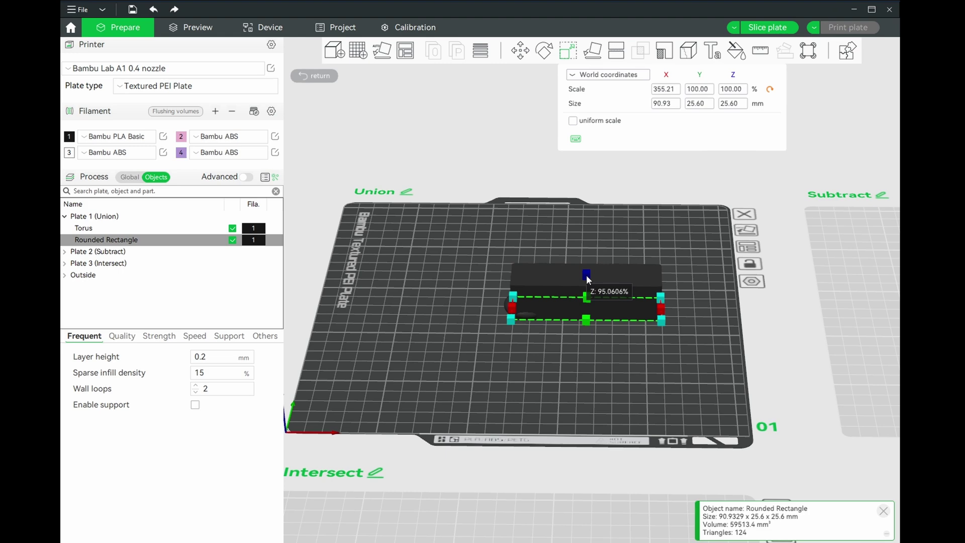
{"action": "left_click_drag", "start_coordinate": [582, 298], "coordinate": [573, 297]}
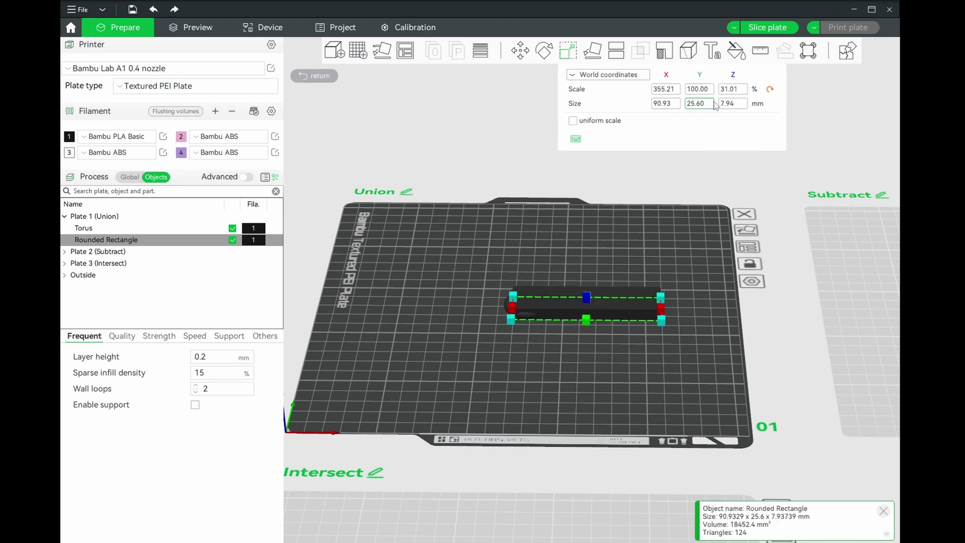
{"action": "left_click", "coordinate": [731, 104]}
{"action": "type", "text": "3"}
{"action": "left_click", "coordinate": [688, 107]}
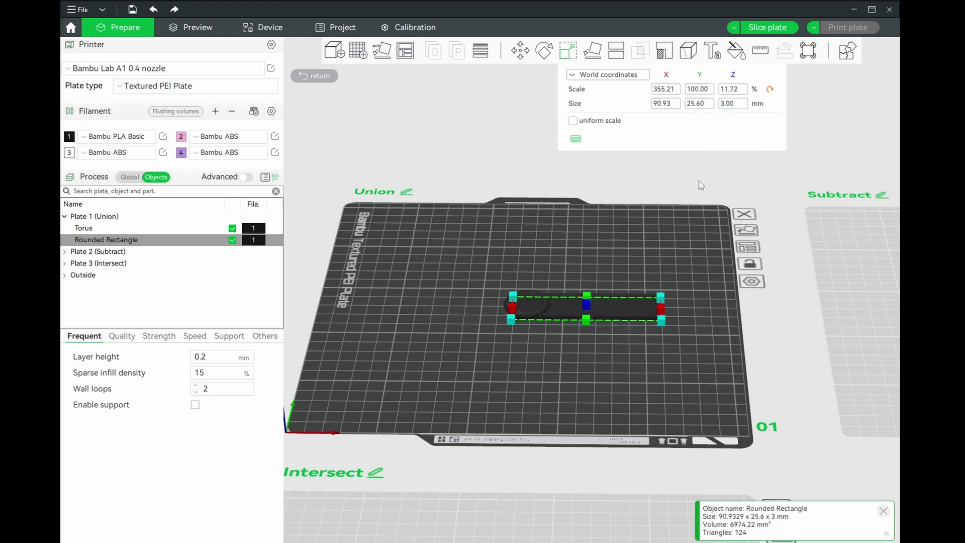
{"action": "left_click", "coordinate": [611, 278]}
{"action": "left_click", "coordinate": [515, 312]}
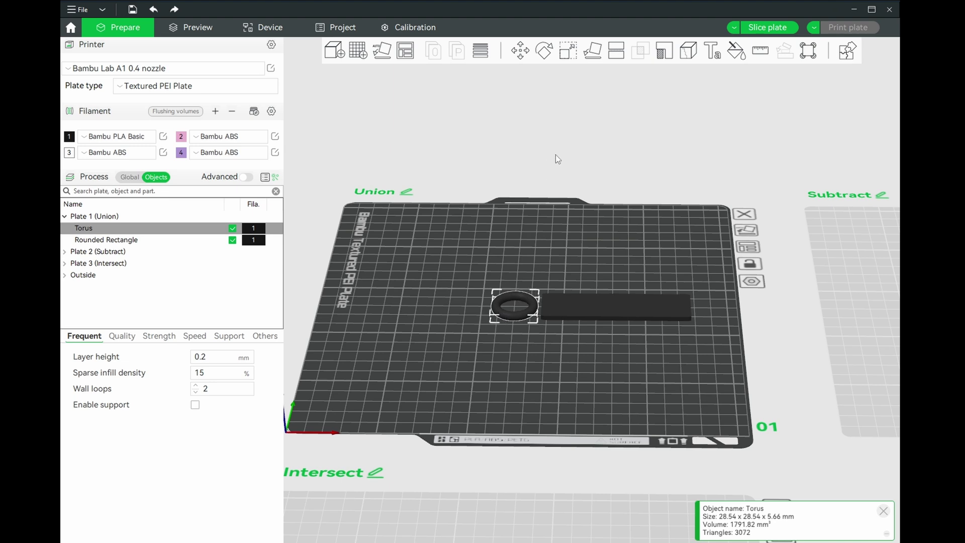
Step: Slide the bar into the torus and slice: 19m16s, 7.21 g, with a path-conflict warning
{"action": "key", "text": "Down"}
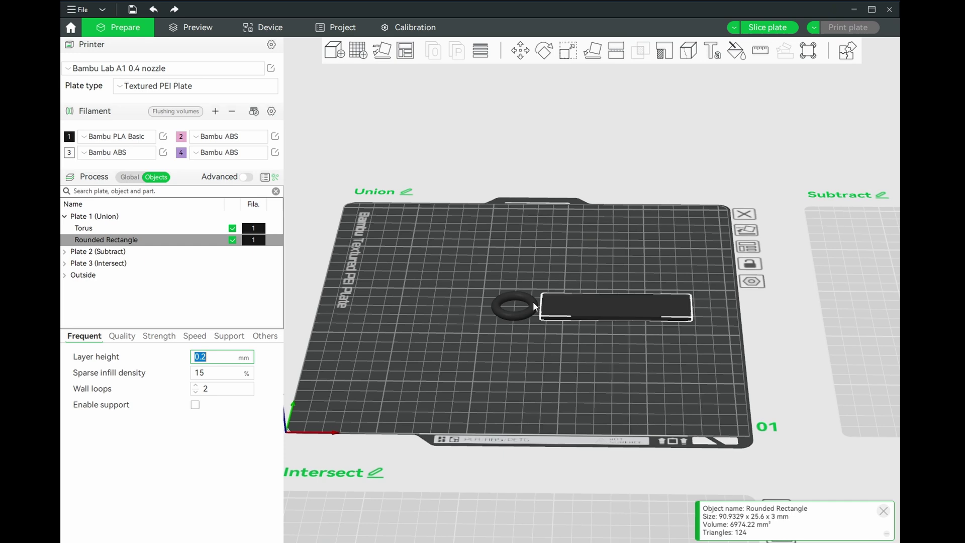
{"action": "left_click_drag", "start_coordinate": [544, 308], "coordinate": [533, 308]}
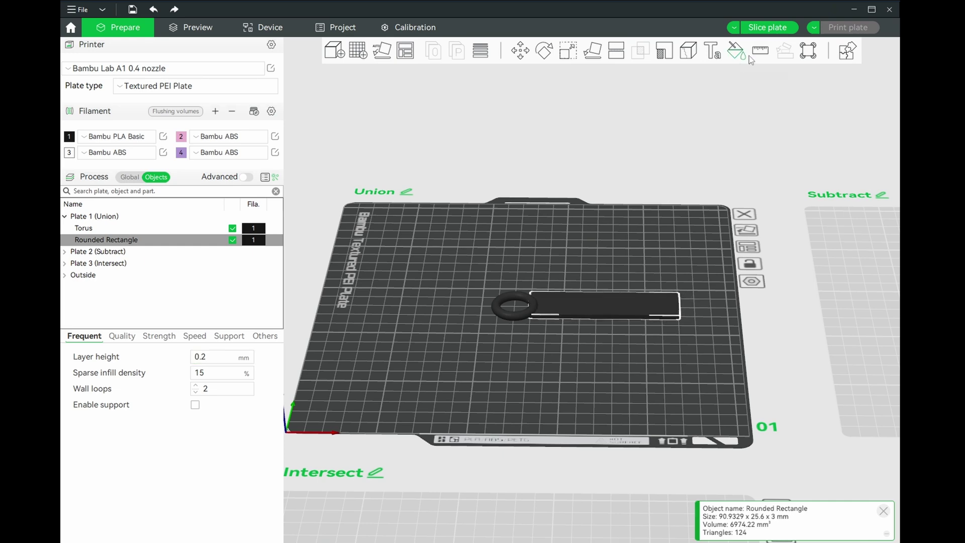
{"action": "left_click", "coordinate": [768, 27]}
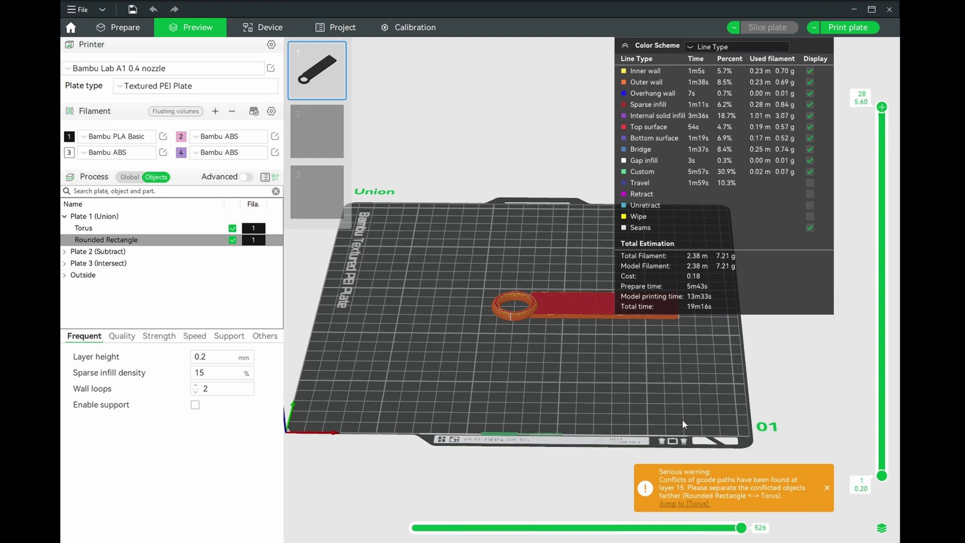
Step: Merge the Torus and Rounded Rectangle into one Assembly from the object list
{"action": "left_click", "coordinate": [126, 33]}
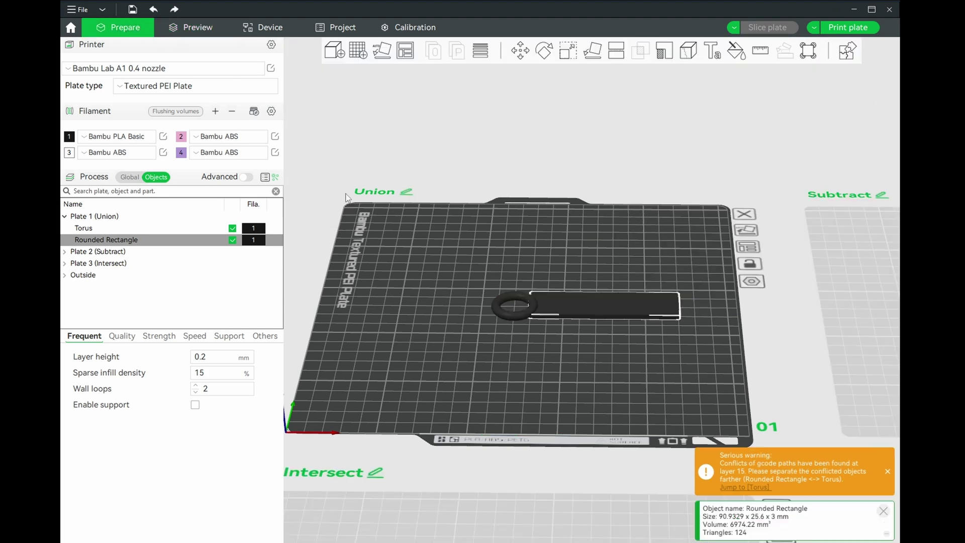
{"action": "left_click", "coordinate": [144, 232]}
{"action": "left_click", "coordinate": [145, 239], "text": "shift"}
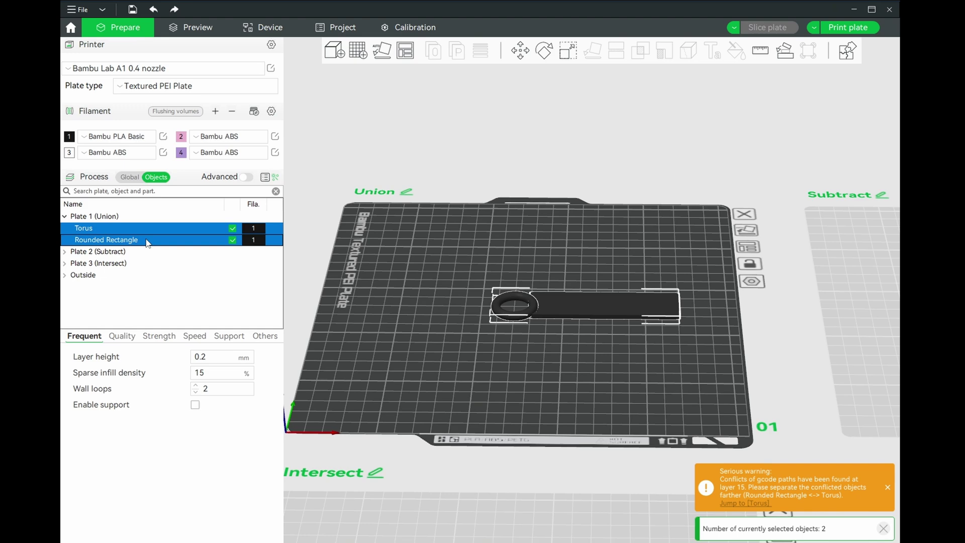
{"action": "right_click", "coordinate": [147, 242]}
{"action": "left_click", "coordinate": [162, 245]}
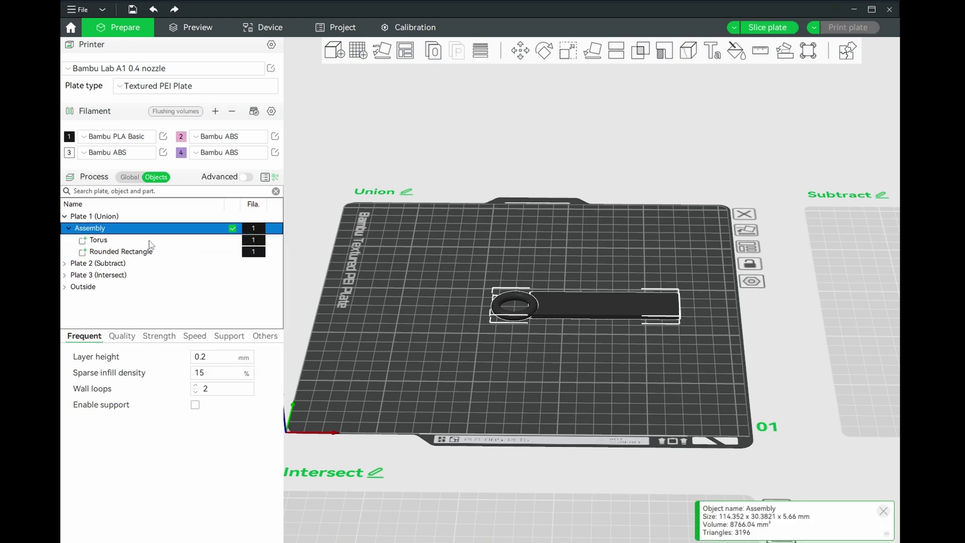
Step: Re-slice the plate (19m1s, 7.04 g) and inspect the lower infill layers
{"action": "left_click", "coordinate": [774, 32]}
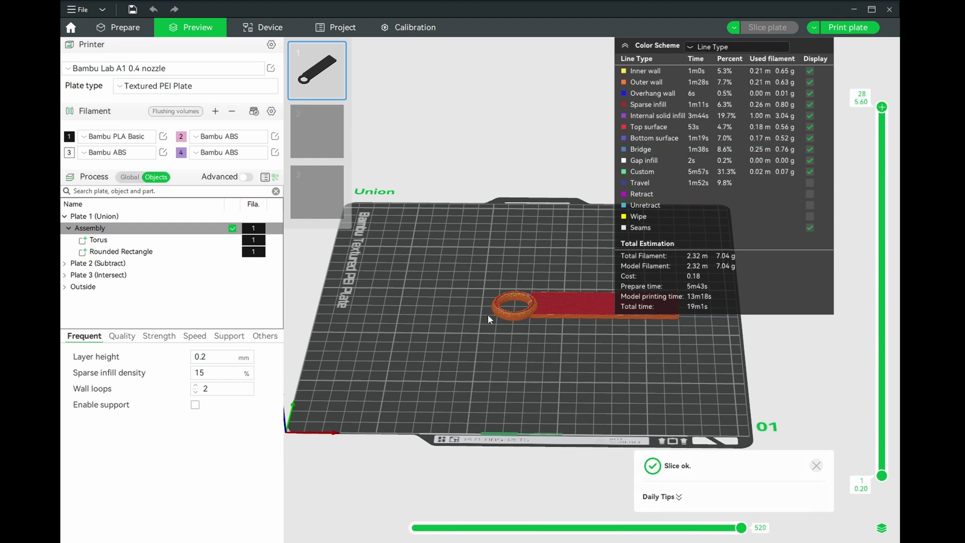
{"action": "scroll", "coordinate": [557, 317], "scroll_direction": "up", "scroll_amount": 2}
{"action": "scroll", "coordinate": [555, 317], "scroll_direction": "up", "scroll_amount": 2}
{"action": "scroll", "coordinate": [535, 319], "scroll_direction": "up", "scroll_amount": 2}
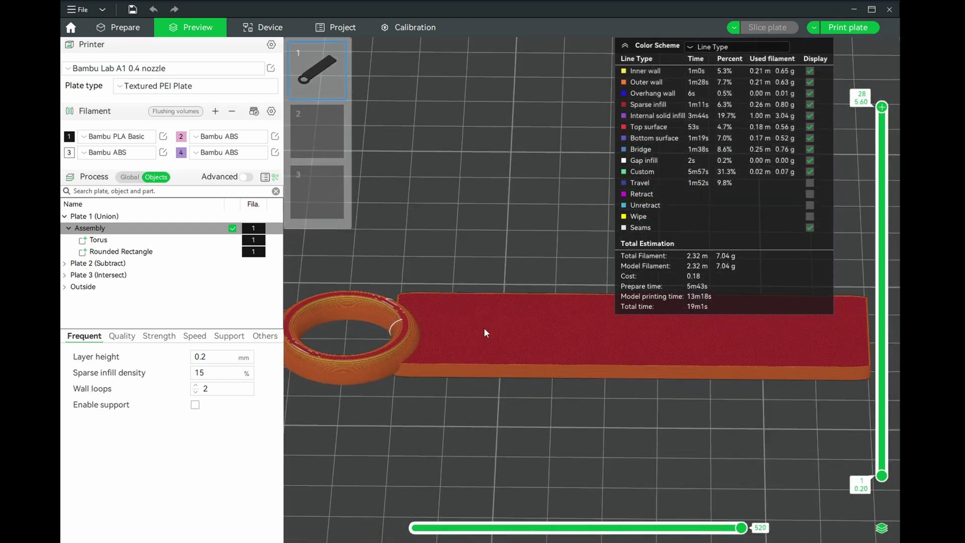
{"action": "mouse_move", "coordinate": [882, 106]}
{"action": "left_click_drag", "start_coordinate": [882, 108], "coordinate": [875, 352]}
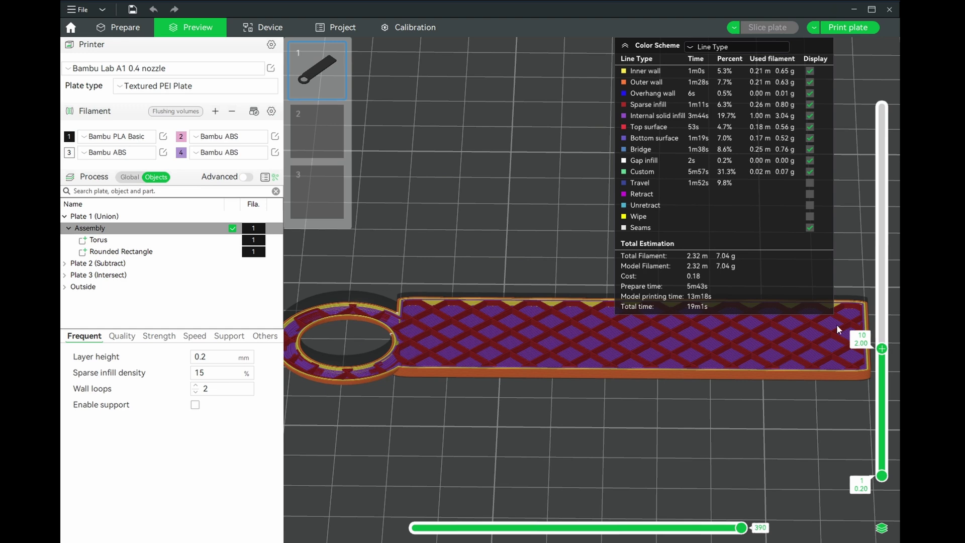
{"action": "mouse_move", "coordinate": [881, 350]}
{"action": "left_mouse_down"}
{"action": "mouse_move", "coordinate": [883, 390]}
{"action": "mouse_move", "coordinate": [883, 308]}
{"action": "left_mouse_up"}
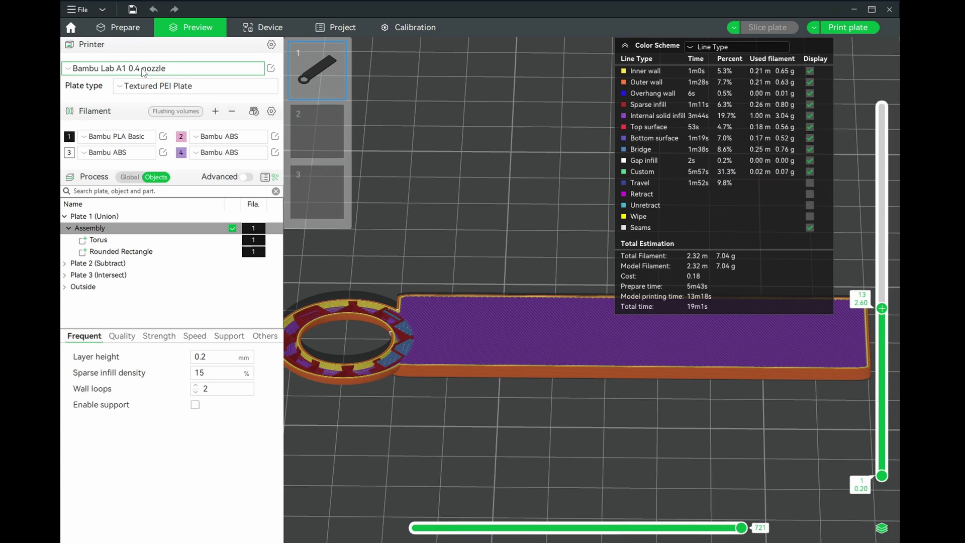
Step: Mesh Boolean union of Torus (Part 1) and Rounded Rectangle (Part 2), giving 8582.29 mm³
{"action": "left_click", "coordinate": [106, 30]}
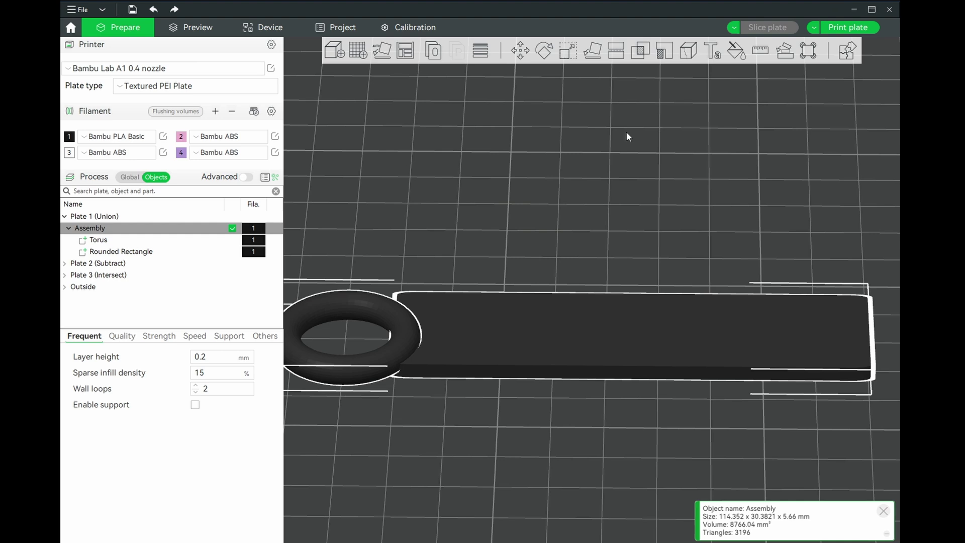
{"action": "left_click", "coordinate": [641, 55]}
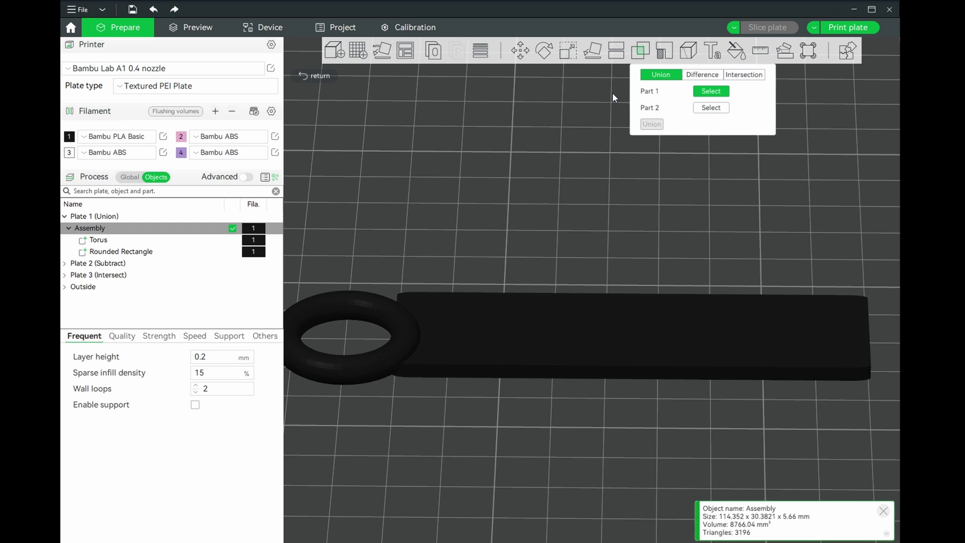
{"action": "left_click", "coordinate": [355, 308]}
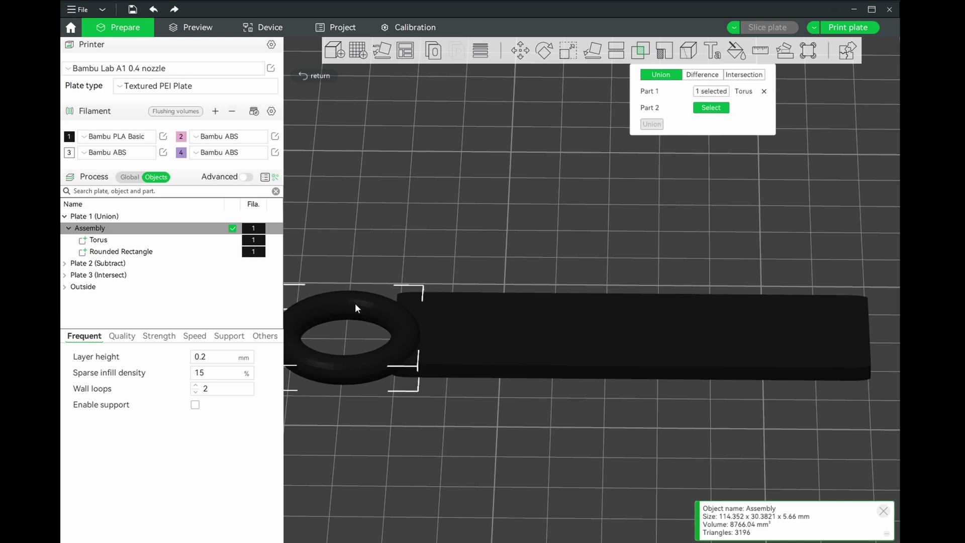
{"action": "left_click", "coordinate": [506, 325]}
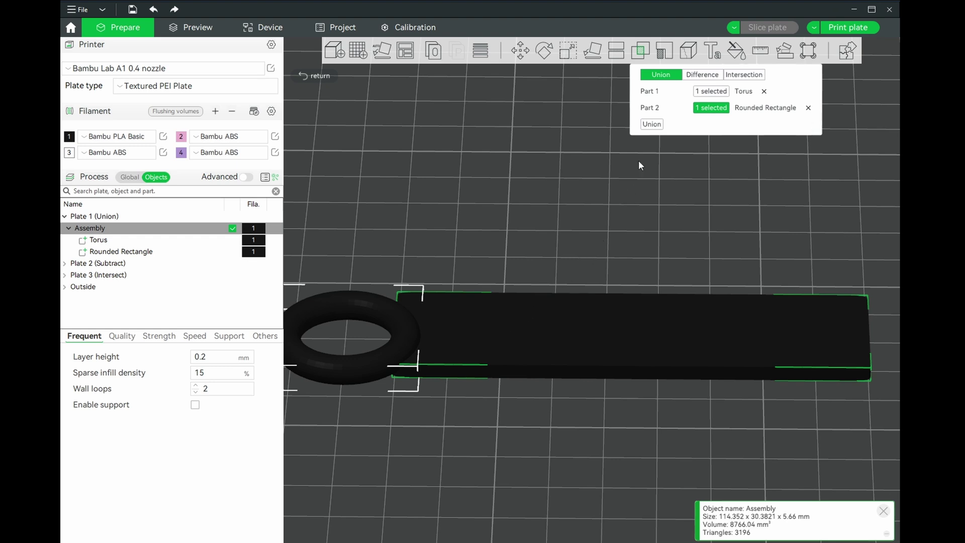
{"action": "left_click", "coordinate": [652, 123]}
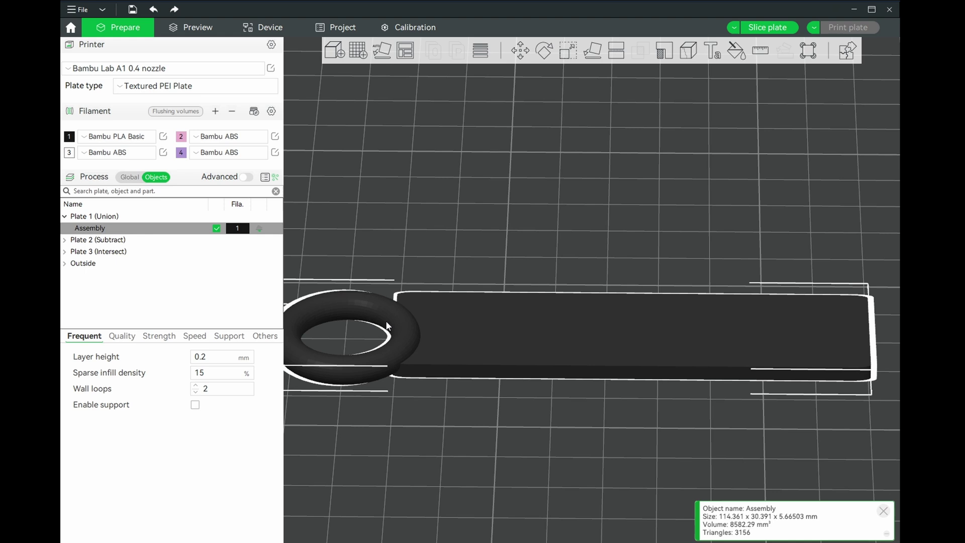
Step: Undo an accidental Assembly move and slice the plate, getting 19m2s and 7.04 g
{"action": "left_click_drag", "start_coordinate": [416, 328], "coordinate": [485, 299]}
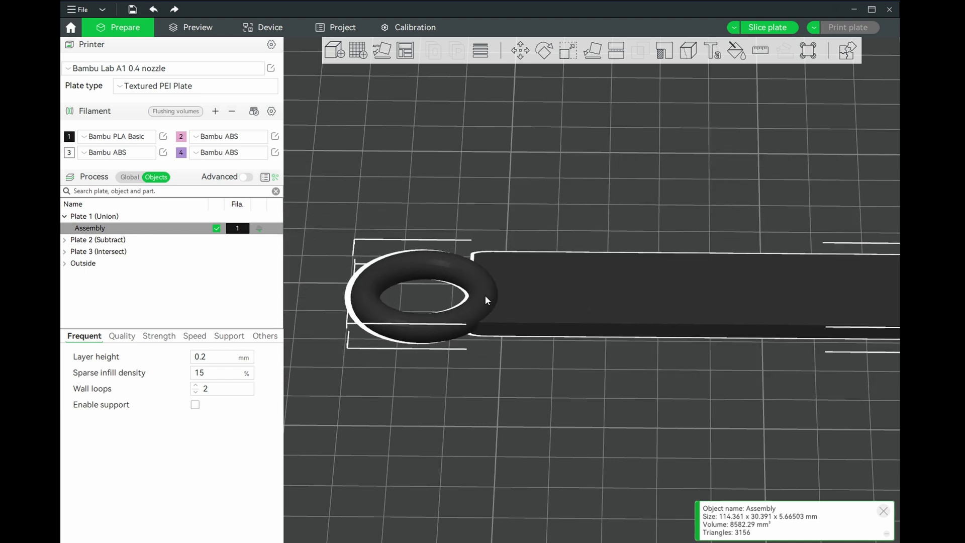
{"action": "key", "text": "ctrl+z"}
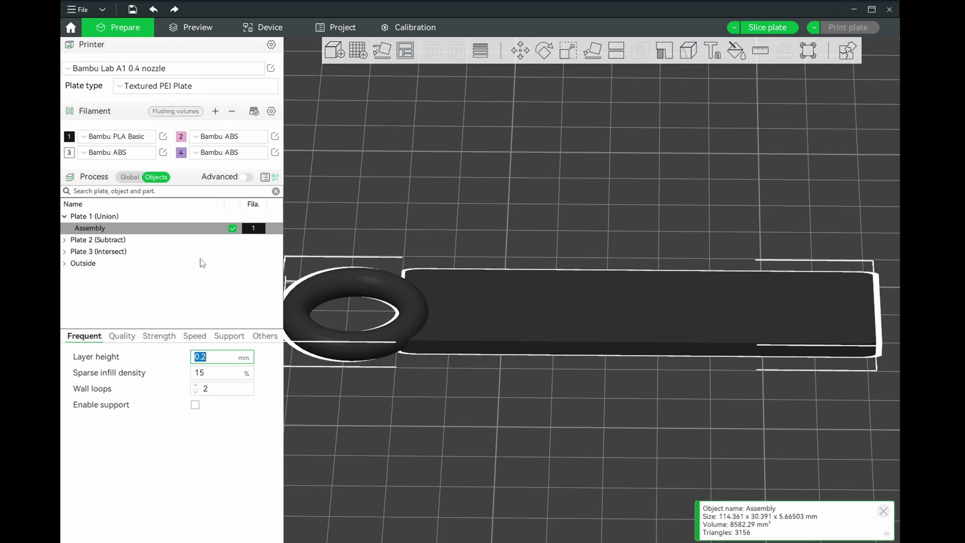
{"action": "left_click", "coordinate": [768, 30]}
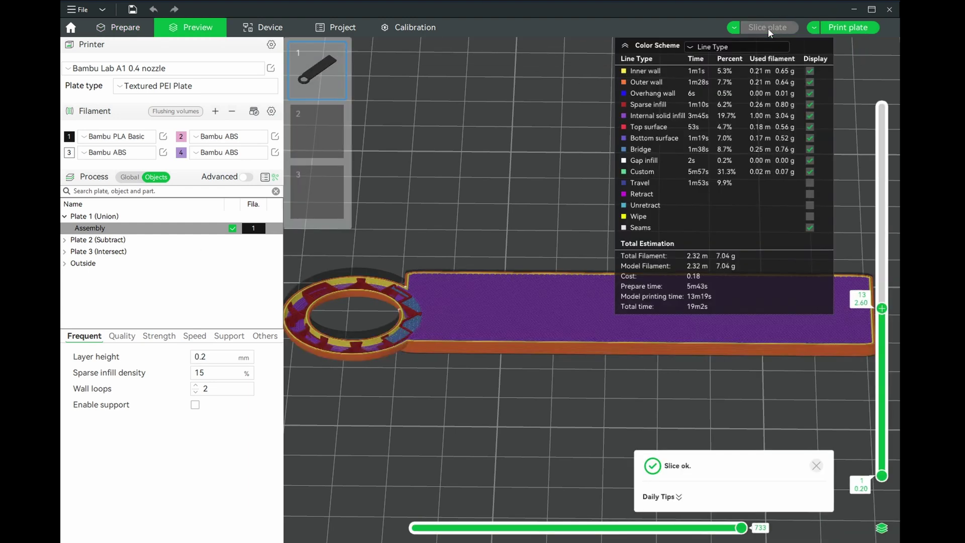
Step: Browse the sliced layers, then leave the preview for the editing view
{"action": "left_click_drag", "start_coordinate": [870, 288], "coordinate": [893, 175]}
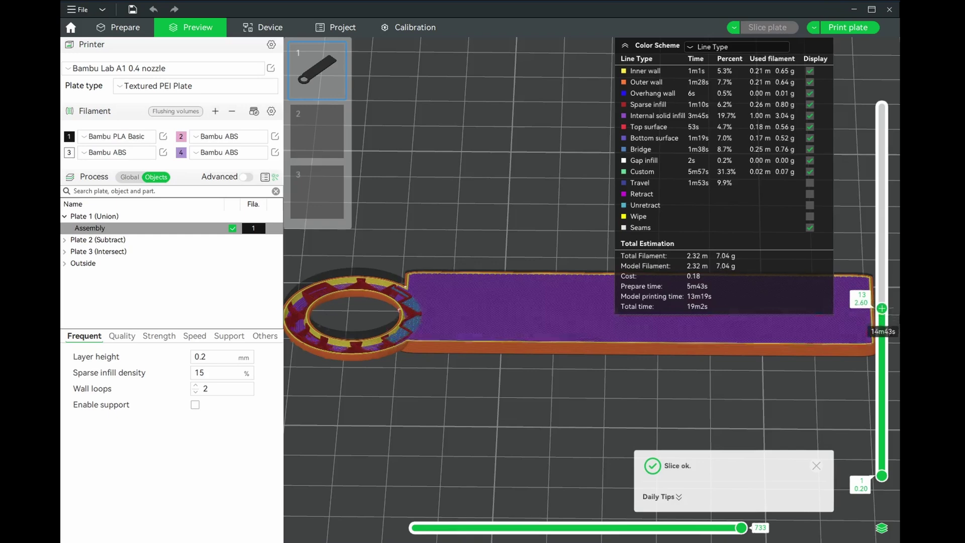
{"action": "left_click_drag", "start_coordinate": [893, 175], "coordinate": [883, 374]}
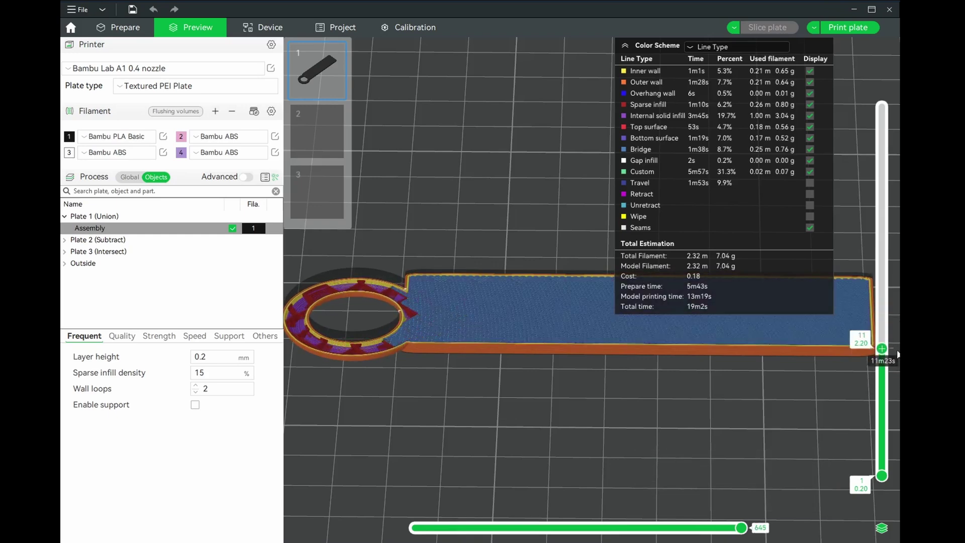
{"action": "left_click", "coordinate": [194, 235]}
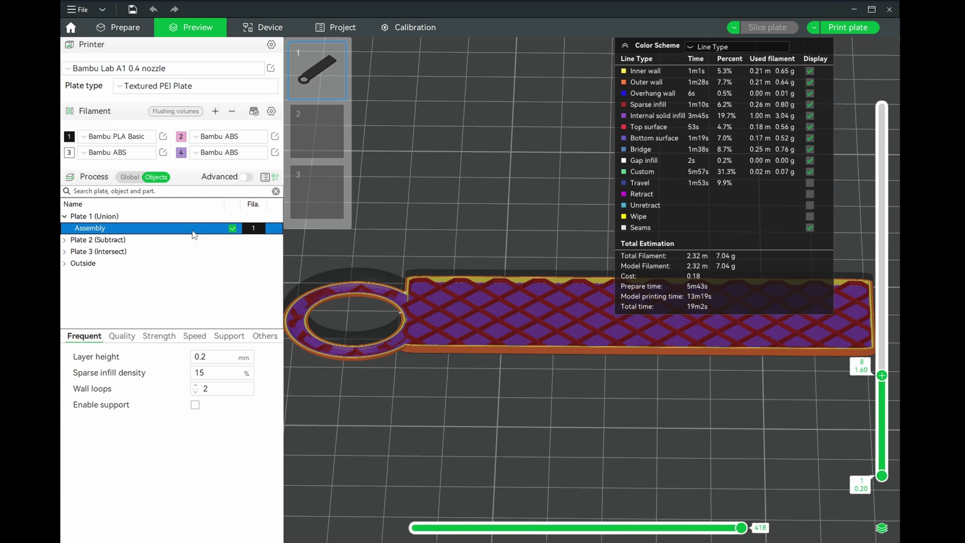
{"action": "key", "text": "Tab"}
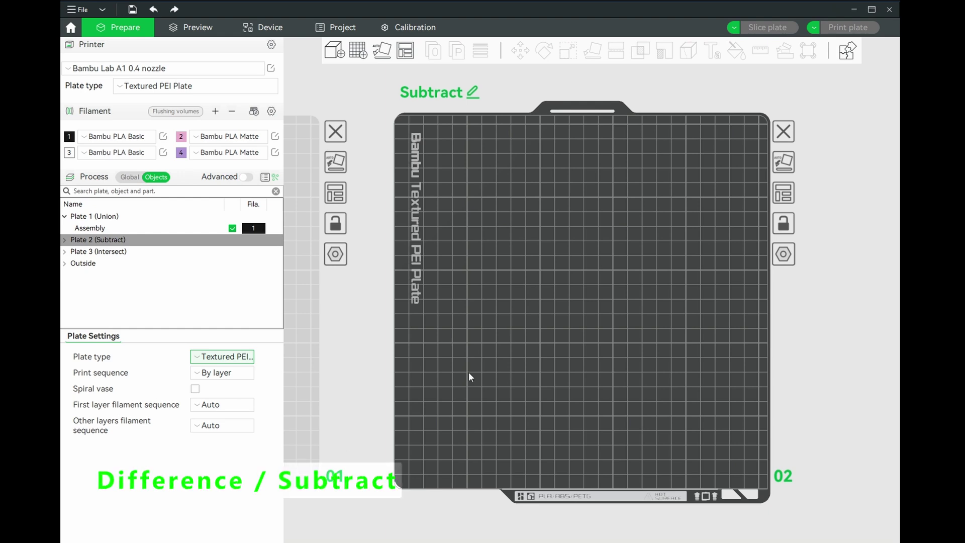
Step: Add a rounded rectangle sized to about 94.89 × 25.6 × 5 mm, with non-uniform scaling
{"action": "right_click", "coordinate": [549, 299]}
{"action": "mouse_move", "coordinate": [586, 364]}
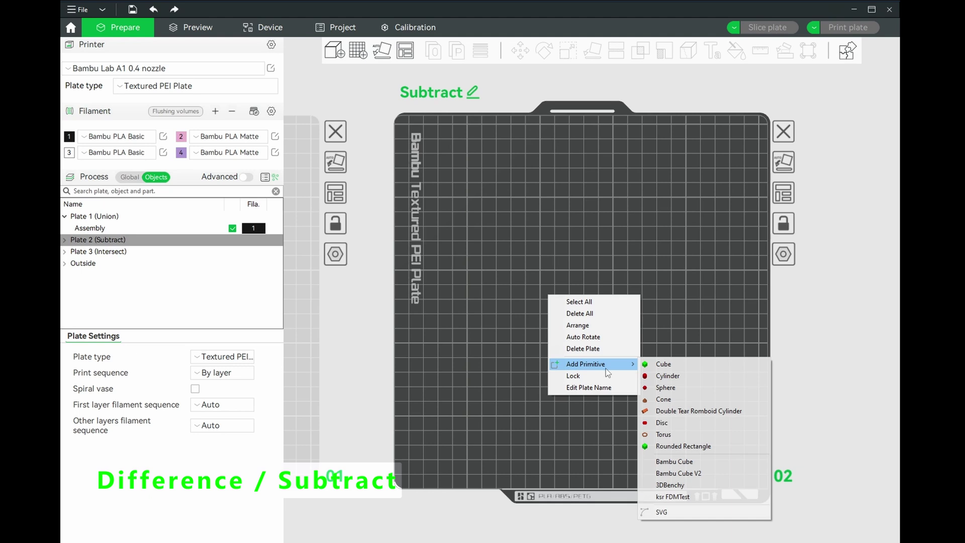
{"action": "left_click", "coordinate": [679, 446]}
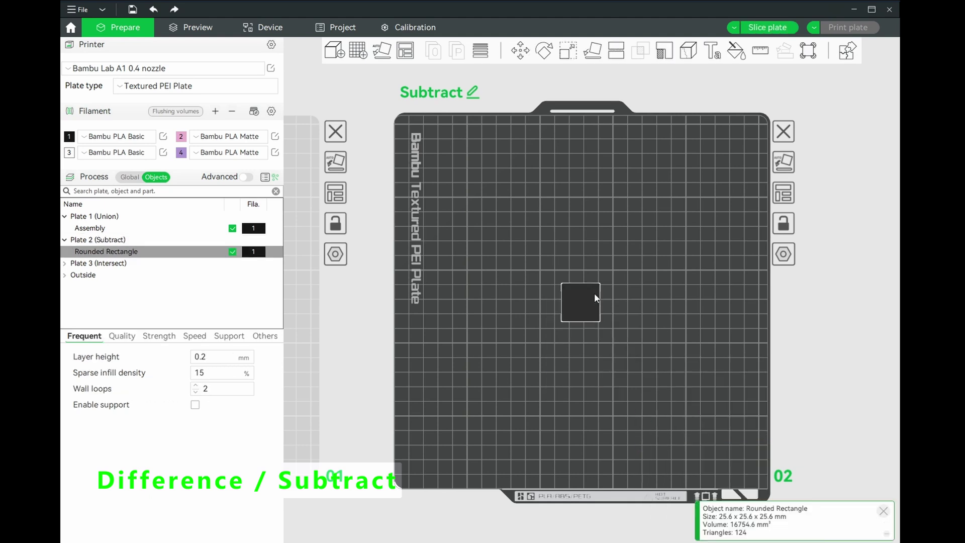
{"action": "key", "text": "s"}
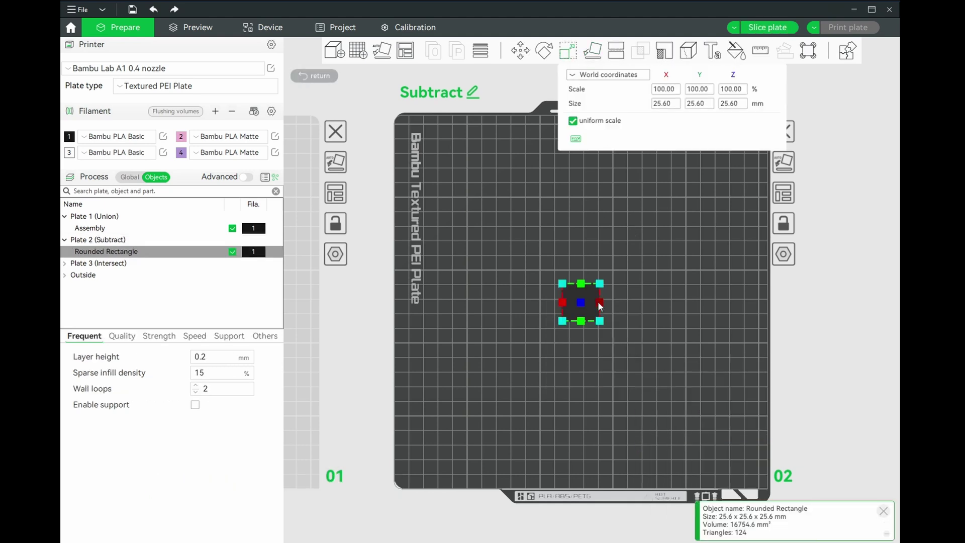
{"action": "left_click_drag", "start_coordinate": [600, 303], "coordinate": [650, 292]}
{"action": "mouse_move", "coordinate": [625, 361]}
{"action": "left_mouse_down"}
{"action": "mouse_move", "coordinate": [635, 324]}
{"action": "mouse_move", "coordinate": [627, 295]}
{"action": "left_mouse_up"}
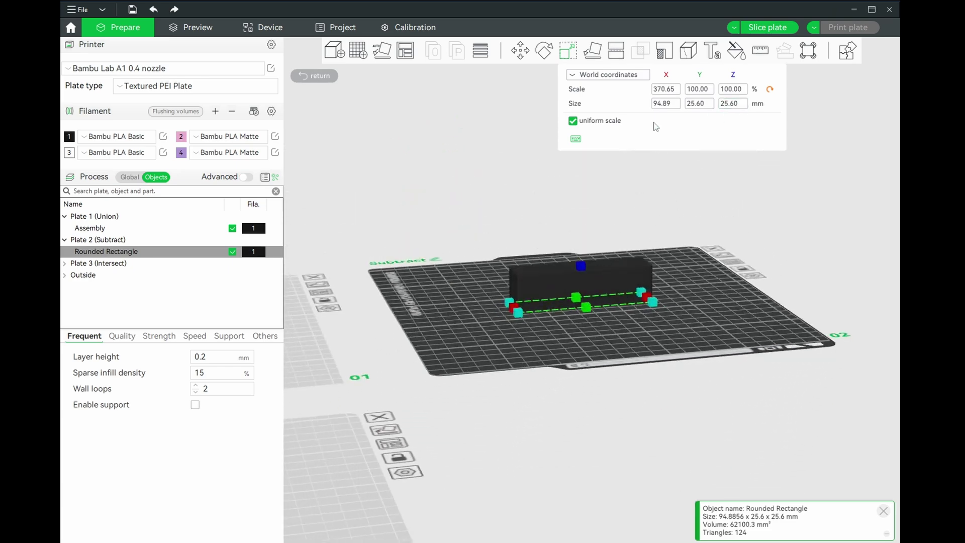
{"action": "left_click", "coordinate": [573, 121]}
{"action": "left_click", "coordinate": [730, 105]}
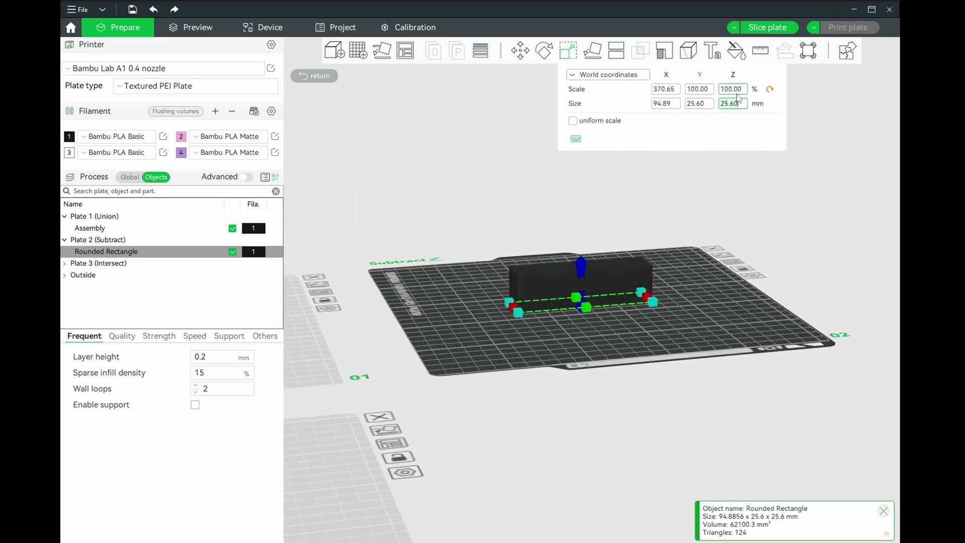
{"action": "type", "text": "5"}
{"action": "key", "text": "Return"}
Step: Start importing a model file from the File menu
{"action": "mouse_move", "coordinate": [711, 290]}
{"action": "left_mouse_down"}
{"action": "mouse_move", "coordinate": [703, 344]}
{"action": "mouse_move", "coordinate": [693, 345]}
{"action": "left_mouse_up"}
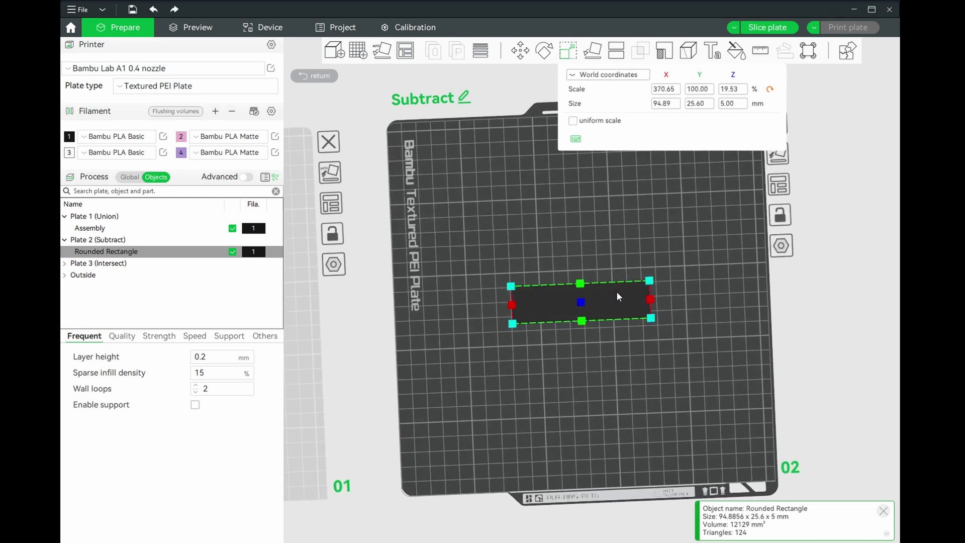
{"action": "left_click", "coordinate": [81, 9]}
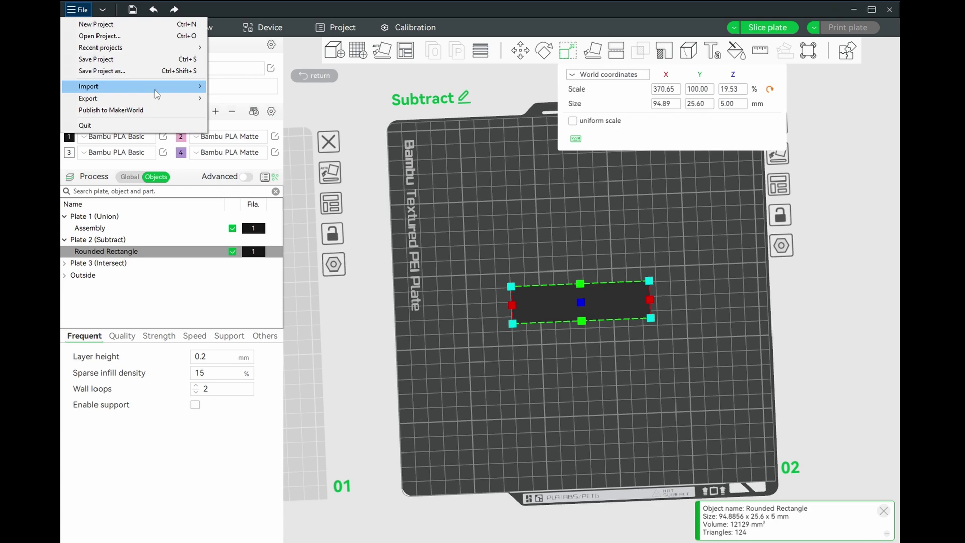
{"action": "mouse_move", "coordinate": [106, 86]}
{"action": "left_click", "coordinate": [240, 93]}
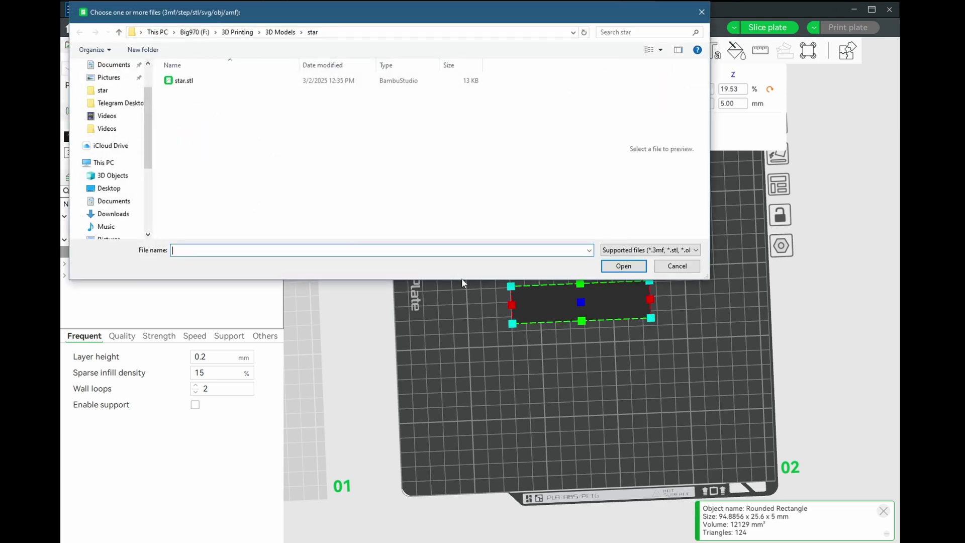
Step: Load star.stl, accepting the Object too small prompt
{"action": "double_click", "coordinate": [188, 84]}
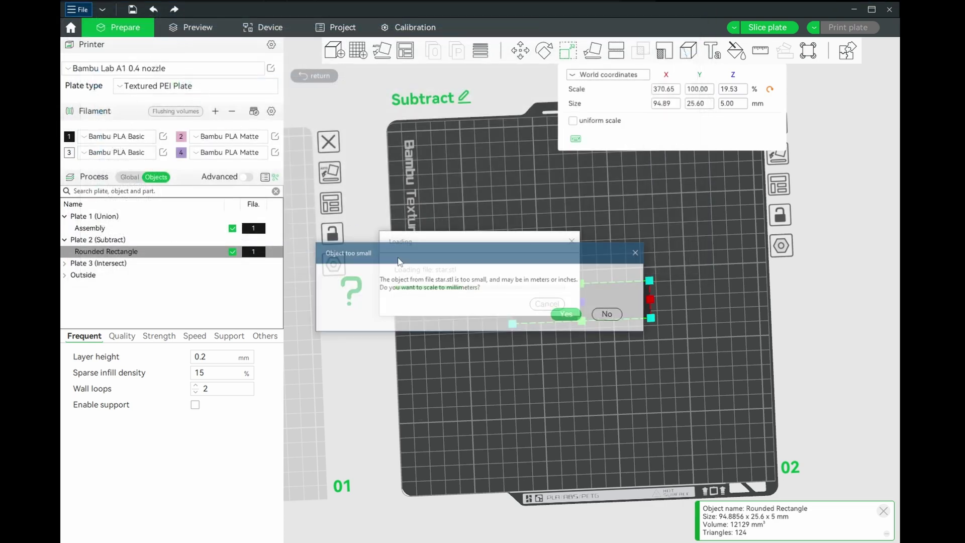
{"action": "left_click", "coordinate": [567, 314]}
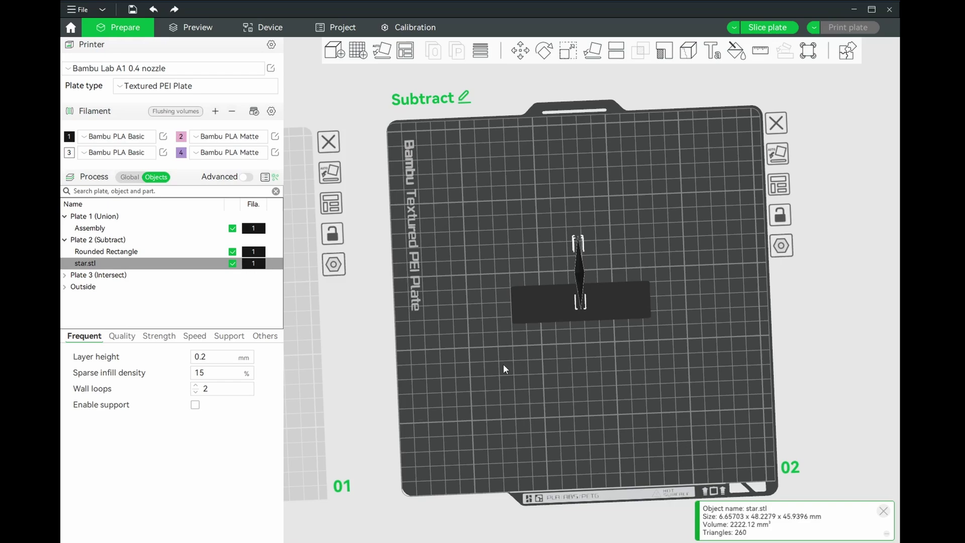
{"action": "left_click_drag", "start_coordinate": [472, 374], "coordinate": [508, 324]}
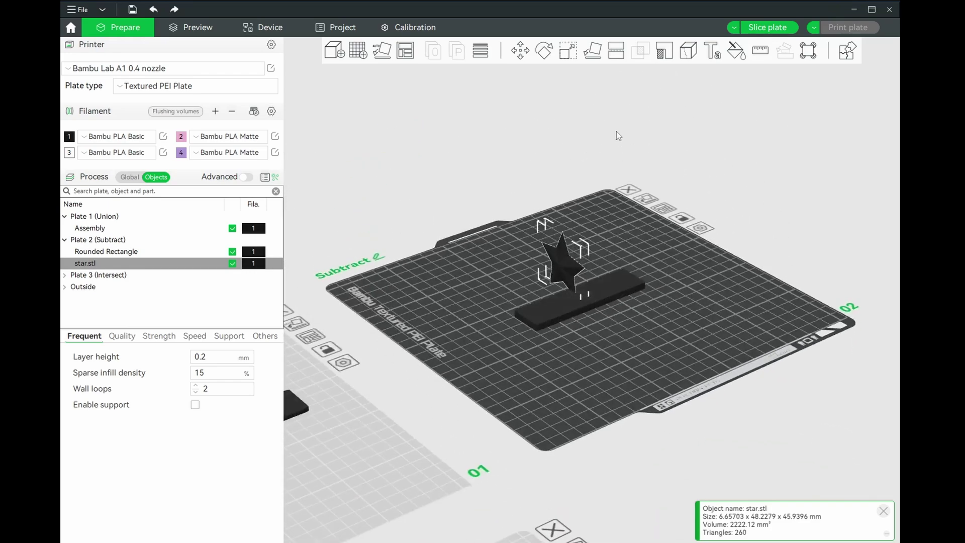
Step: Rotate the star 90° about Z, then 90° about X, so it lies flat
{"action": "left_click", "coordinate": [546, 54]}
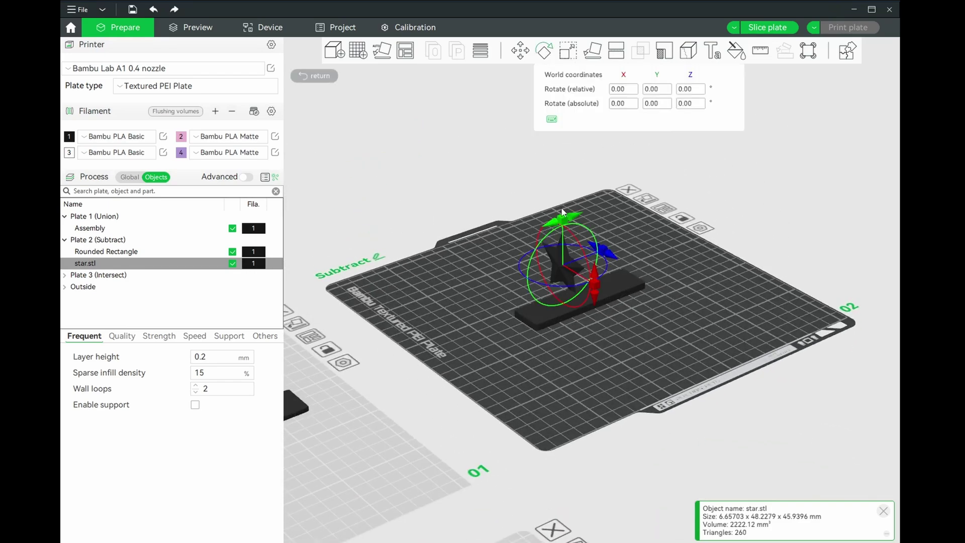
{"action": "left_click", "coordinate": [687, 105]}
{"action": "type", "text": "90"}
{"action": "key", "text": "Return"}
{"action": "mouse_move", "coordinate": [665, 225]}
{"action": "left_mouse_down"}
{"action": "mouse_move", "coordinate": [721, 298]}
{"action": "mouse_move", "coordinate": [686, 306]}
{"action": "mouse_move", "coordinate": [633, 183]}
{"action": "left_mouse_up"}
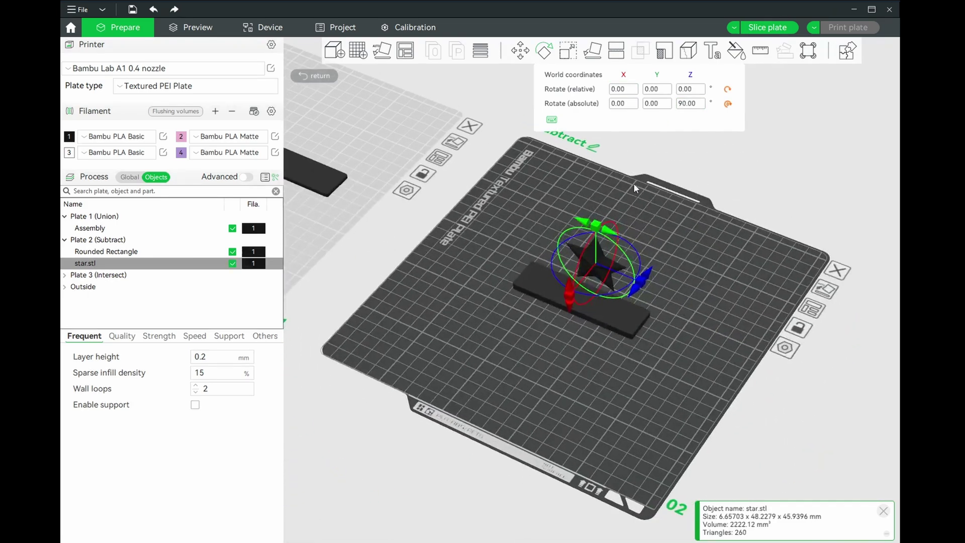
{"action": "left_click", "coordinate": [625, 107]}
{"action": "type", "text": "90"}
{"action": "key", "text": "Tab"}
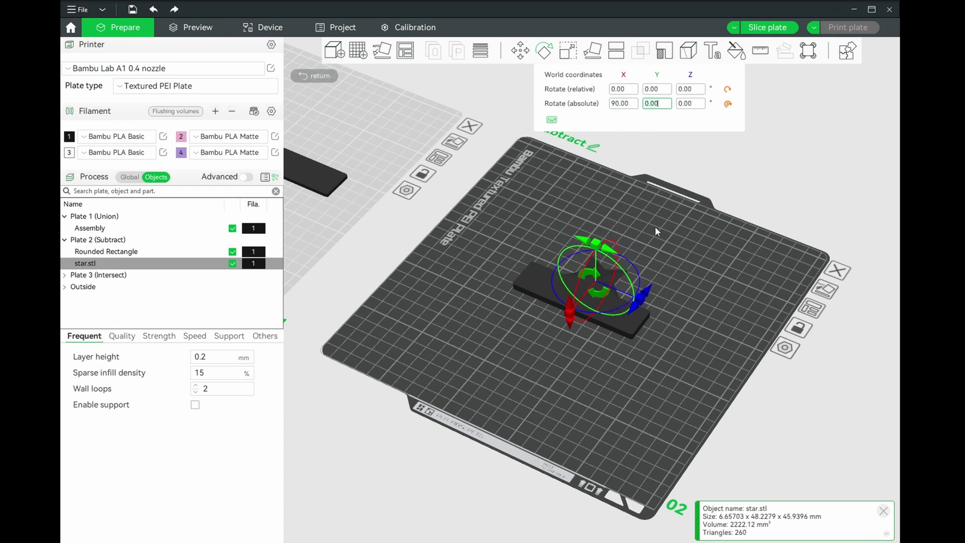
{"action": "left_click", "coordinate": [565, 200]}
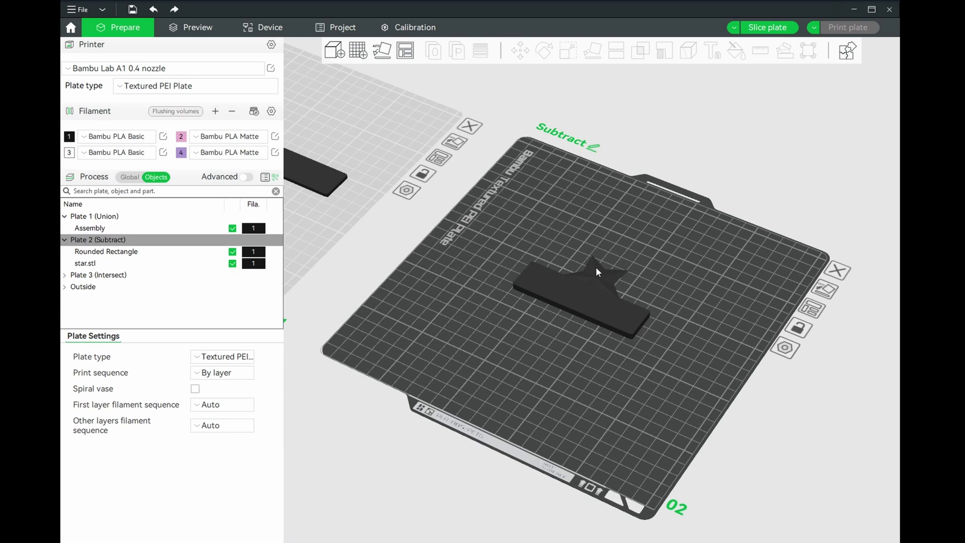
Step: Move the star over the end of the bar
{"action": "left_click", "coordinate": [596, 272]}
{"action": "left_click_drag", "start_coordinate": [605, 275], "coordinate": [539, 279]}
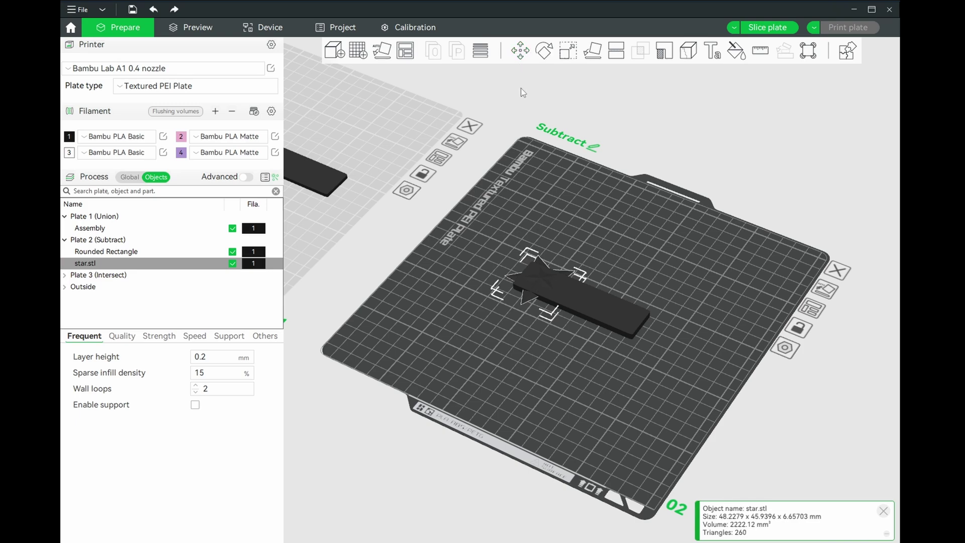
{"action": "left_click", "coordinate": [521, 50]}
{"action": "left_click_drag", "start_coordinate": [550, 327], "coordinate": [554, 284]}
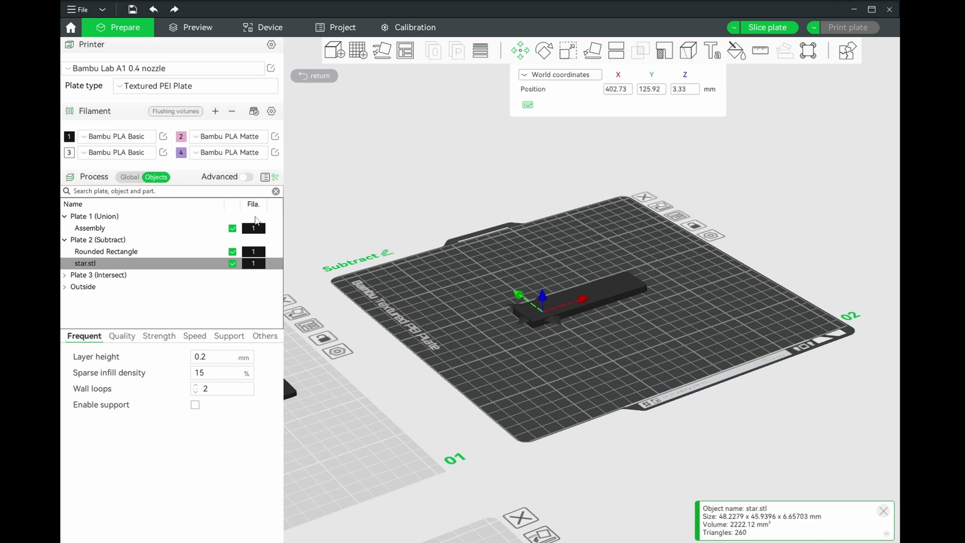
Step: Merge Rounded Rectangle and star.stl into one Assembly
{"action": "left_click", "coordinate": [137, 253]}
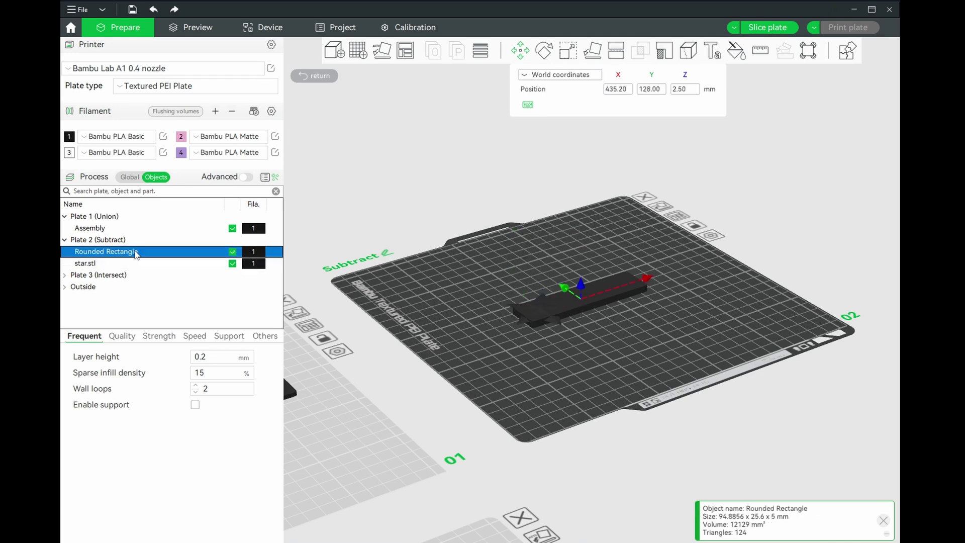
{"action": "left_click", "coordinate": [137, 263], "text": "shift"}
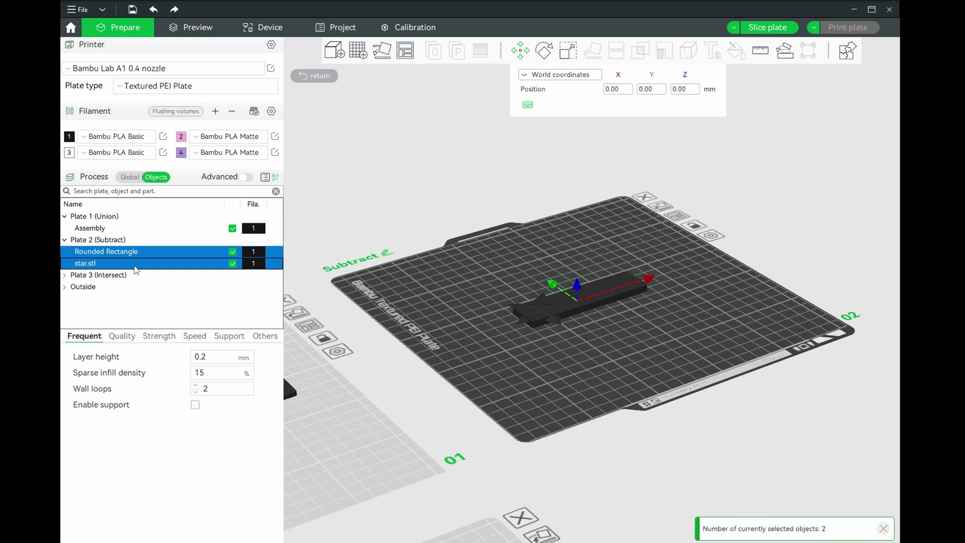
{"action": "right_click", "coordinate": [135, 270]}
{"action": "left_click", "coordinate": [144, 273]}
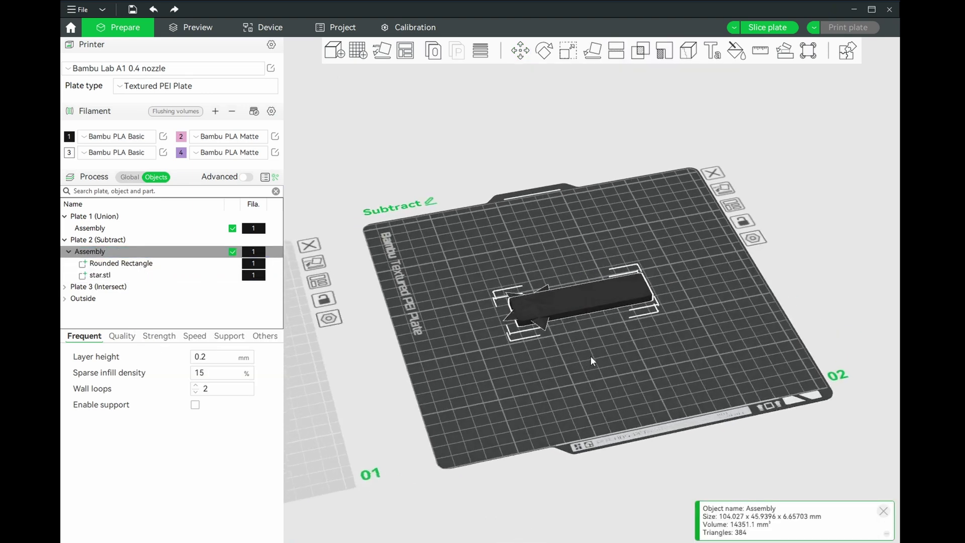
Step: Raise the star part inside the Assembly up onto the bar
{"action": "left_click_drag", "start_coordinate": [597, 362], "coordinate": [515, 326]}
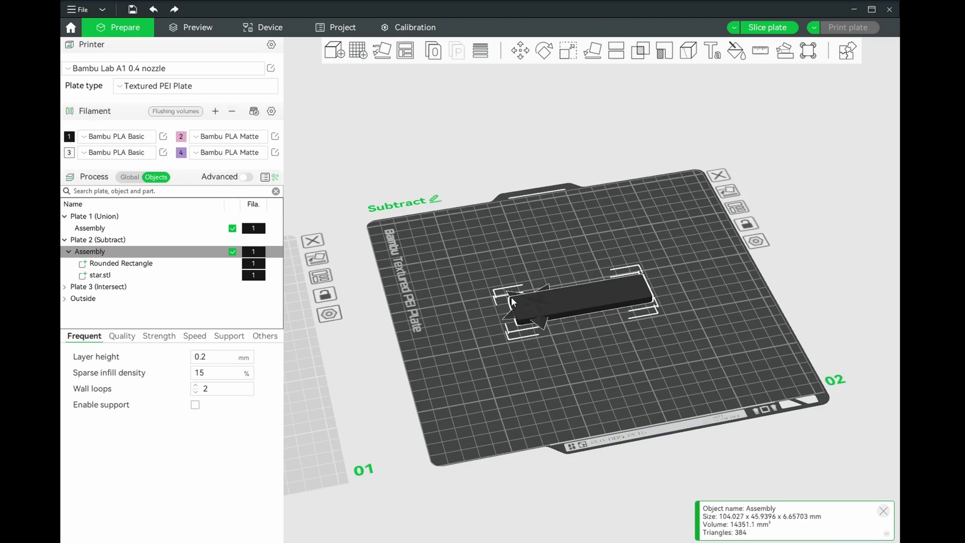
{"action": "left_click", "coordinate": [150, 276]}
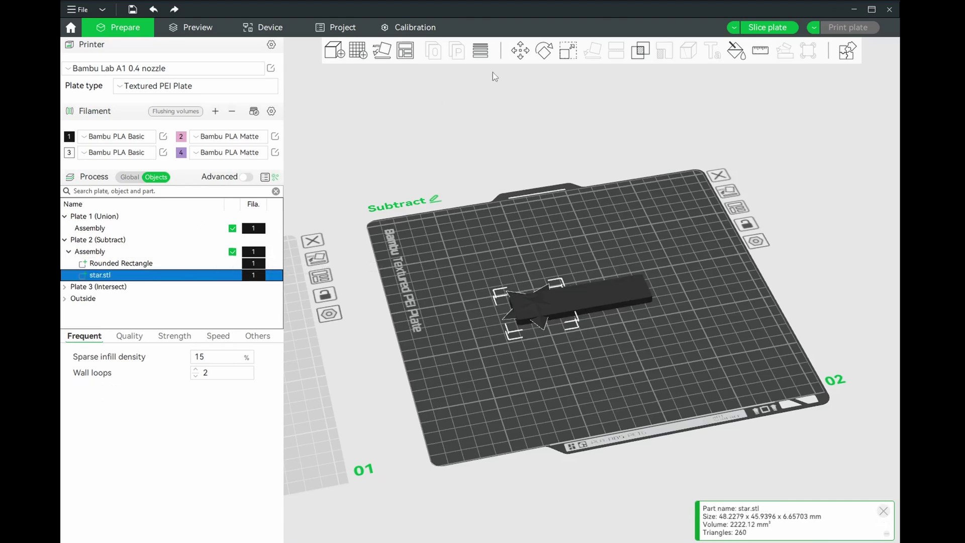
{"action": "left_click", "coordinate": [521, 51]}
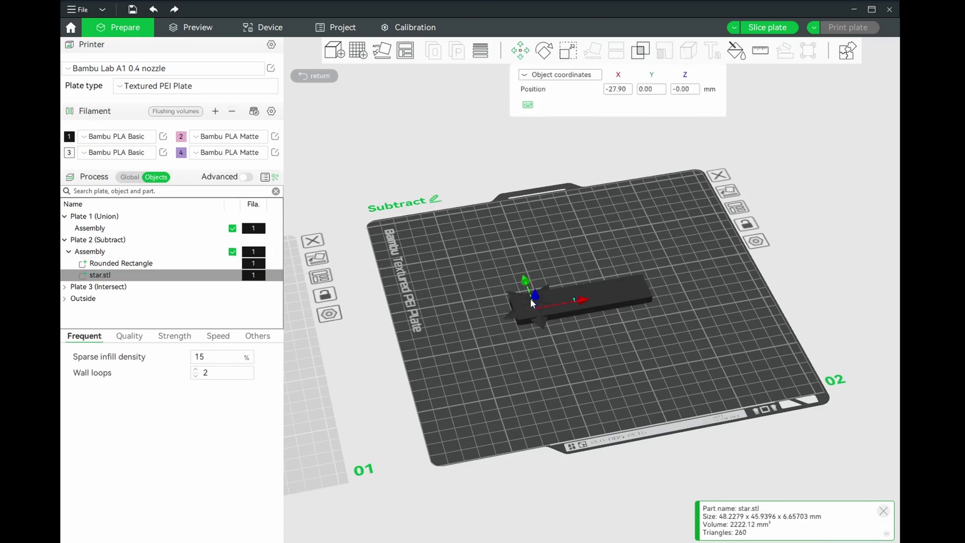
{"action": "left_click_drag", "start_coordinate": [533, 291], "coordinate": [550, 253]}
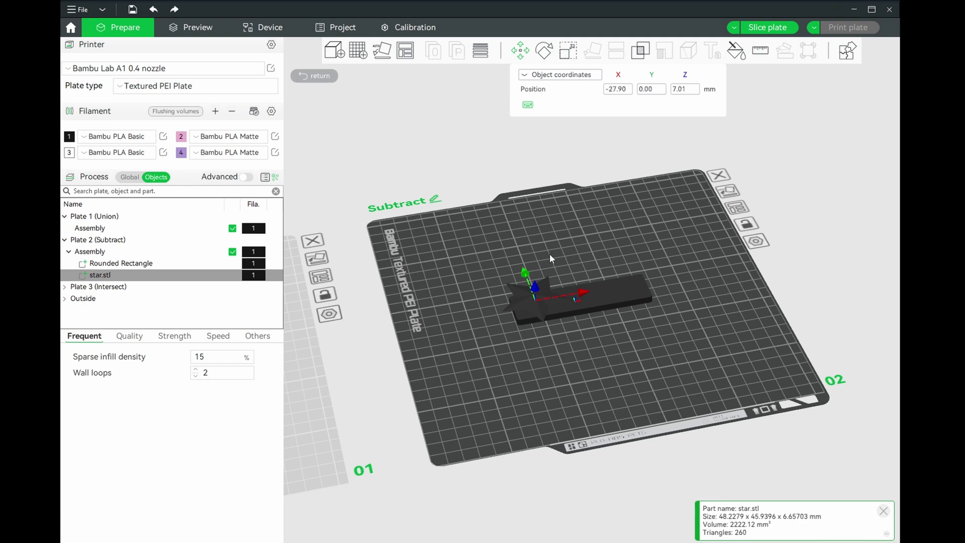
{"action": "scroll", "coordinate": [549, 254], "scroll_direction": "up", "scroll_amount": 5}
Step: Shrink the star to about 21.7 × 20.7 × 3 mm and shift it along the bar
{"action": "left_click", "coordinate": [569, 52]}
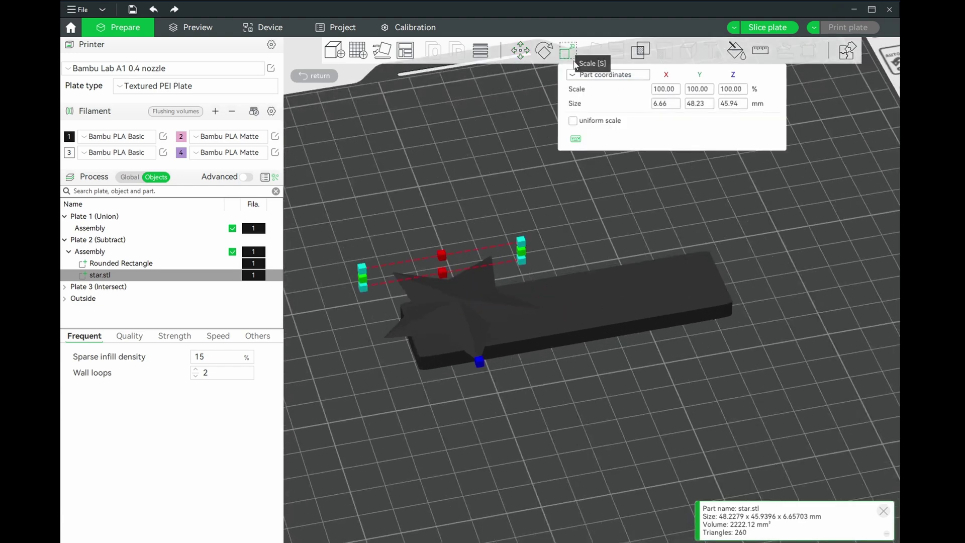
{"action": "left_click_drag", "start_coordinate": [522, 256], "coordinate": [488, 300]}
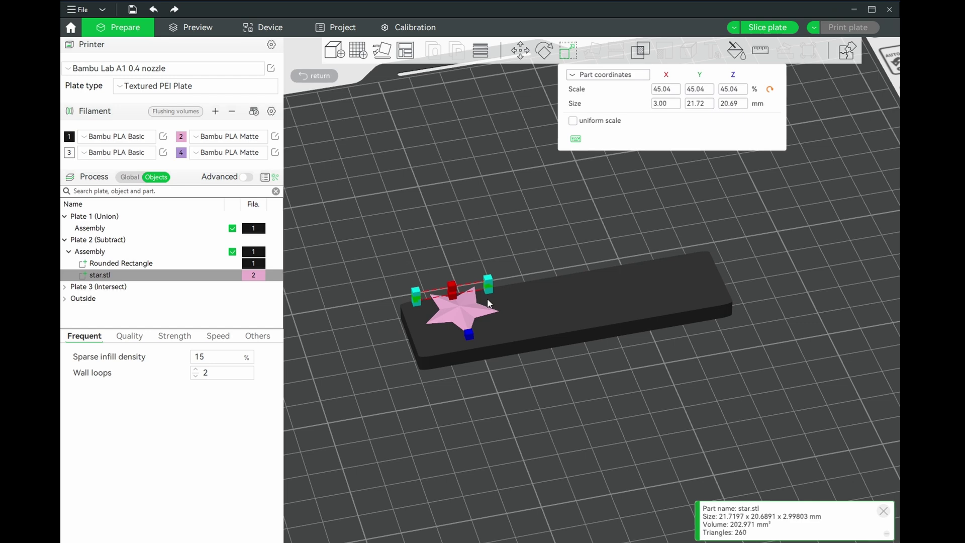
{"action": "left_click", "coordinate": [520, 51]}
{"action": "mouse_move", "coordinate": [508, 304]}
{"action": "left_mouse_down"}
{"action": "mouse_move", "coordinate": [523, 309]}
{"action": "mouse_move", "coordinate": [524, 351]}
{"action": "left_mouse_up"}
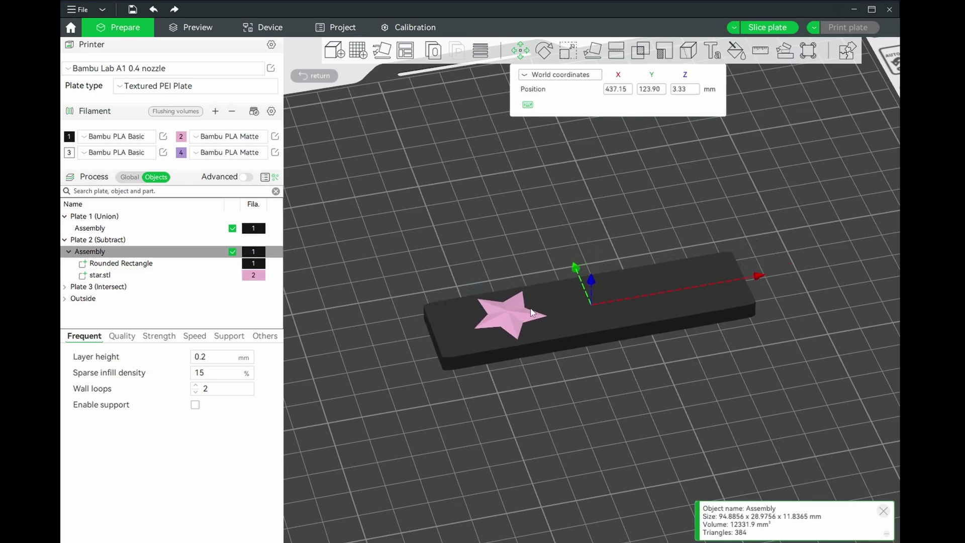
Step: Sink the star into the bar and shift it sideways to about (-21.42, 1.12, 1.81) mm
{"action": "left_click", "coordinate": [215, 274]}
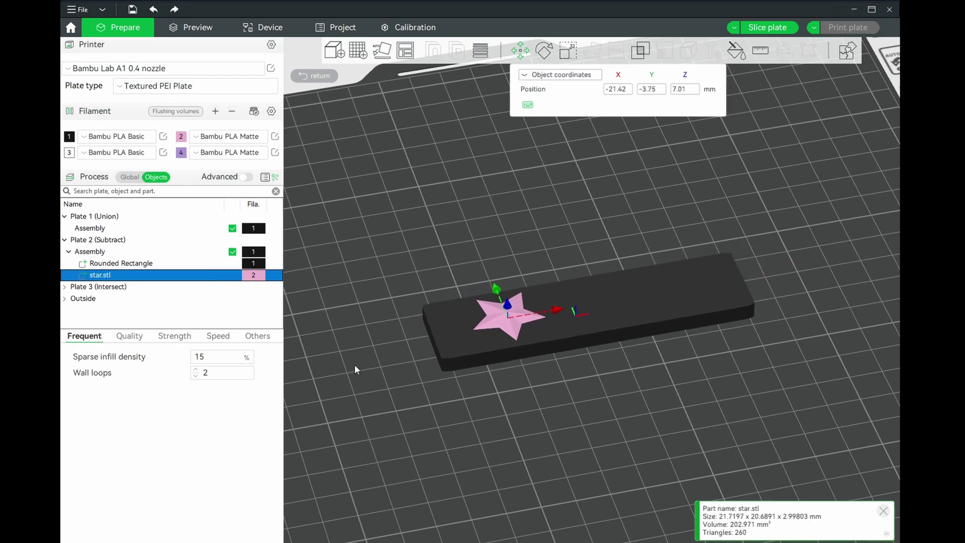
{"action": "left_click_drag", "start_coordinate": [470, 384], "coordinate": [566, 373]}
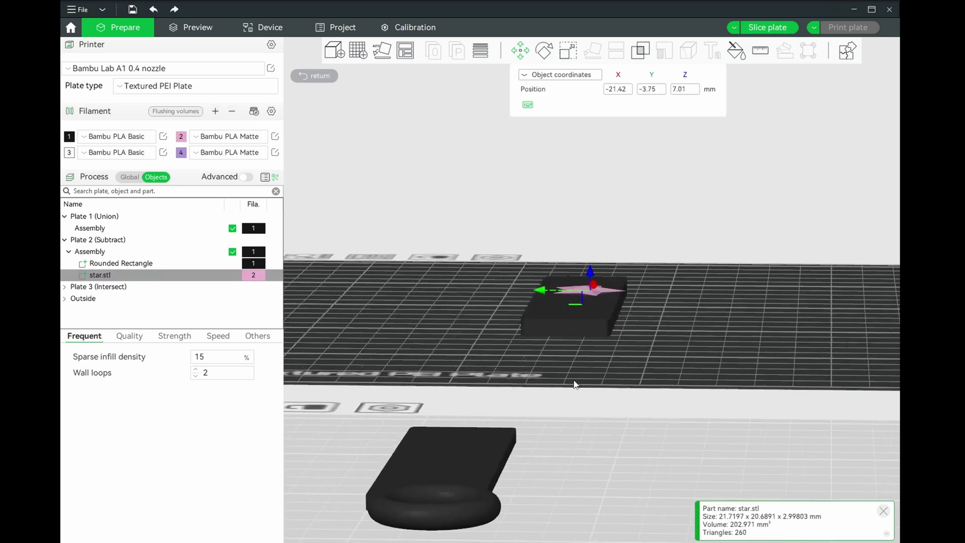
{"action": "scroll", "coordinate": [569, 363], "scroll_direction": "up", "scroll_amount": 2}
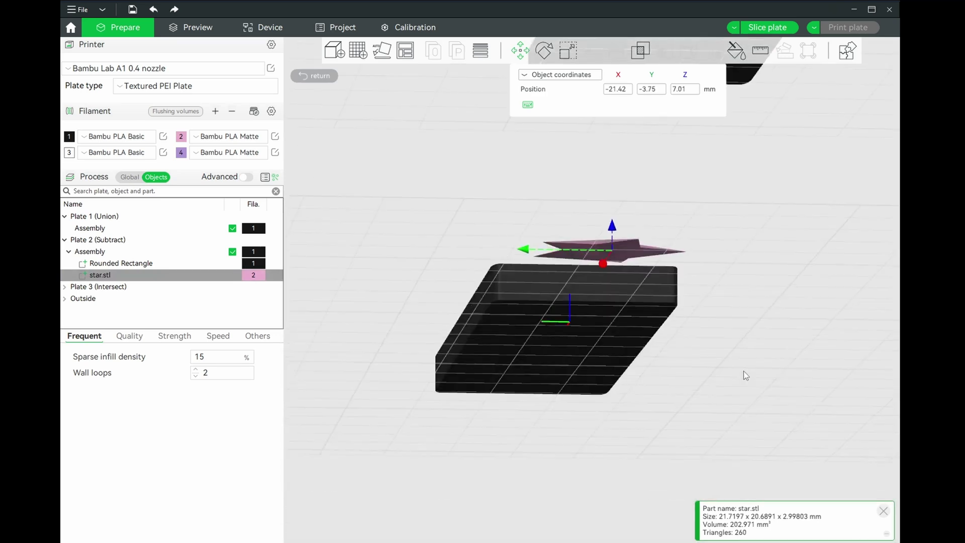
{"action": "key", "text": "3"}
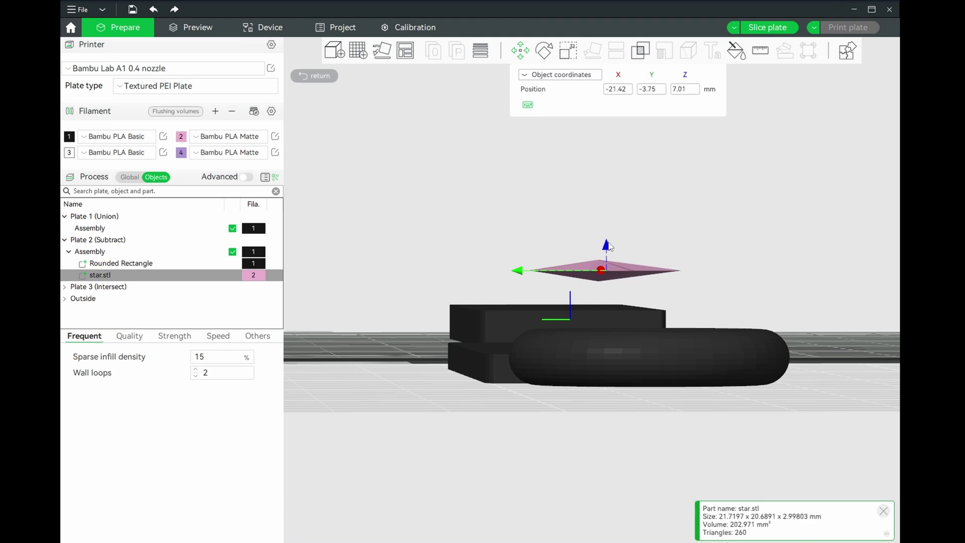
{"action": "left_click_drag", "start_coordinate": [609, 248], "coordinate": [607, 292]}
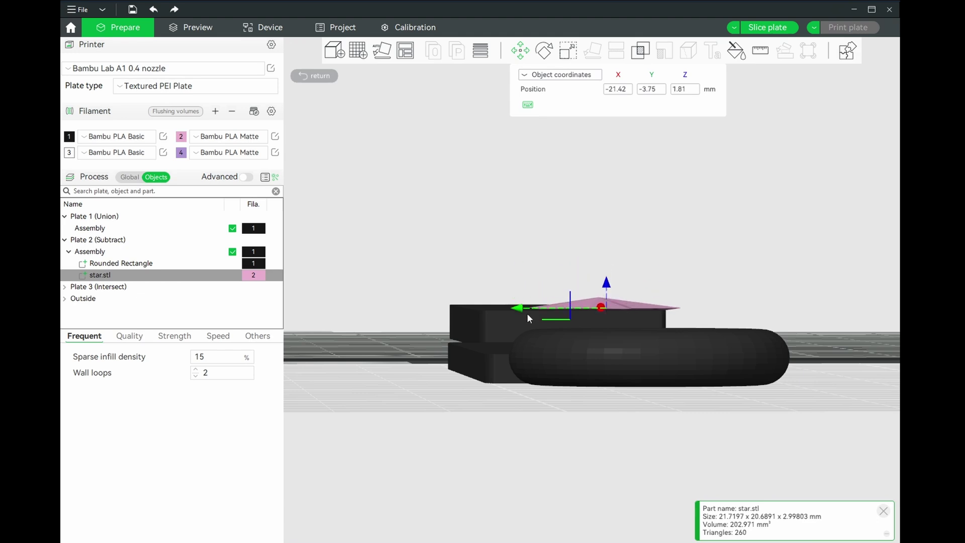
{"action": "left_click_drag", "start_coordinate": [520, 306], "coordinate": [483, 307]}
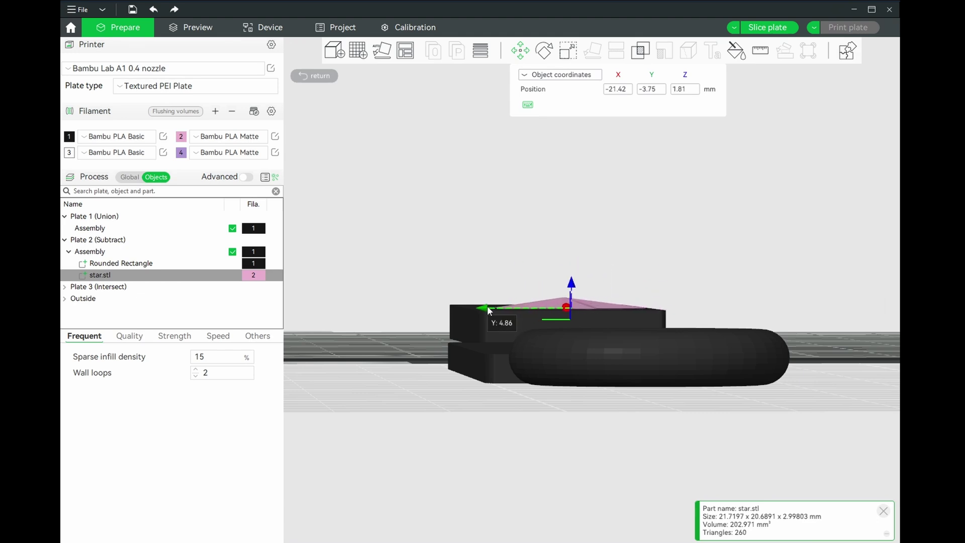
{"action": "left_click_drag", "start_coordinate": [774, 264], "coordinate": [712, 318]}
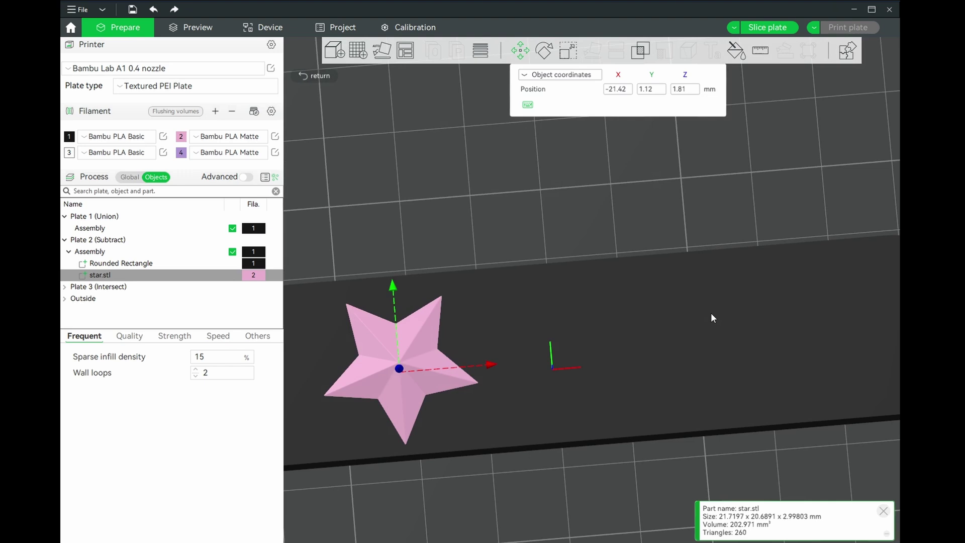
Step: Subtract star.stl from the Rounded Rectangle with Mesh Boolean Difference, deleting the input parts
{"action": "left_click", "coordinate": [641, 54]}
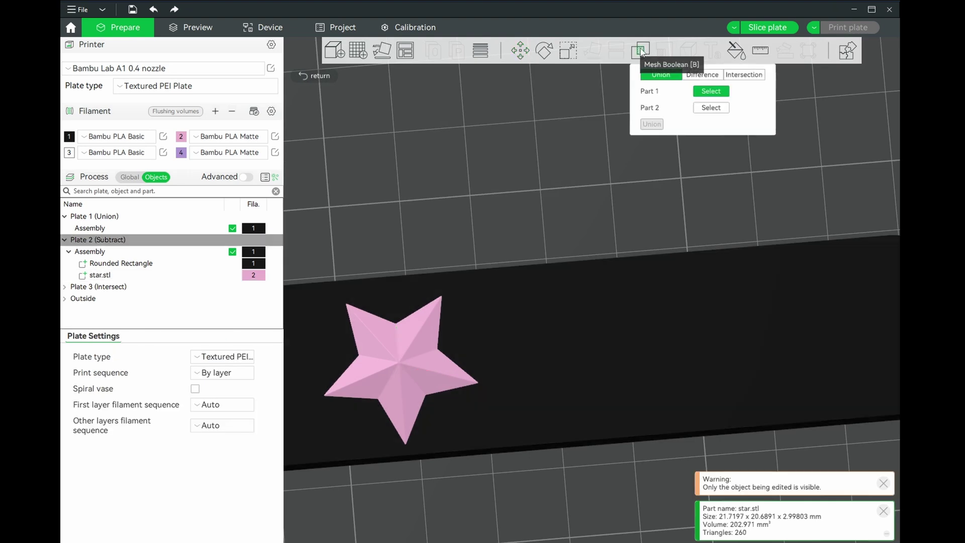
{"action": "left_click", "coordinate": [707, 76]}
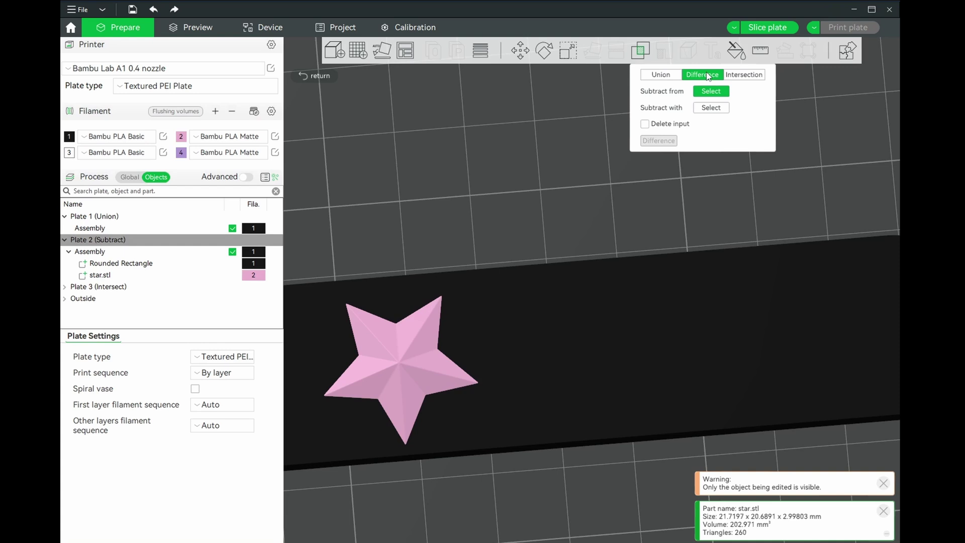
{"action": "scroll", "coordinate": [626, 233], "scroll_direction": "up", "scroll_amount": 2}
{"action": "scroll", "coordinate": [633, 217], "scroll_direction": "down", "scroll_amount": 4}
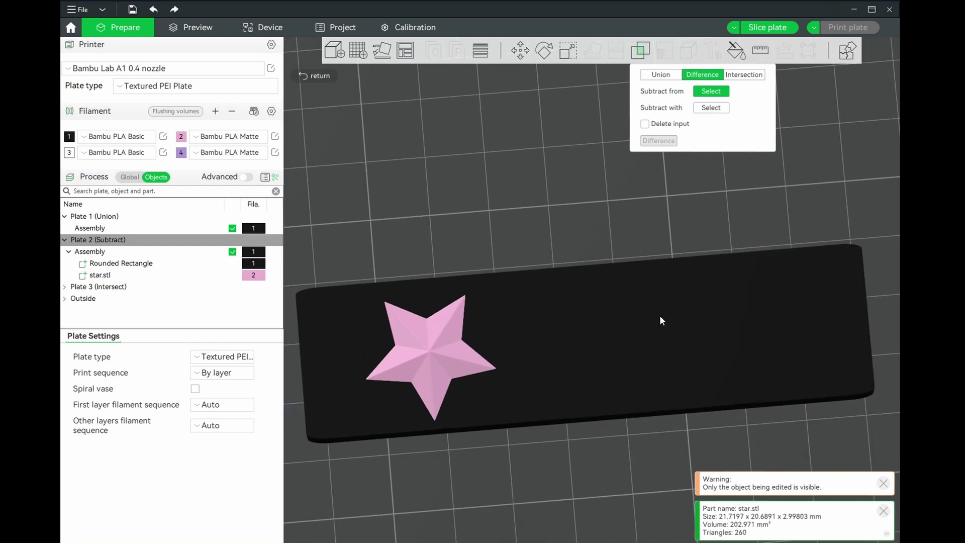
{"action": "left_click", "coordinate": [606, 337]}
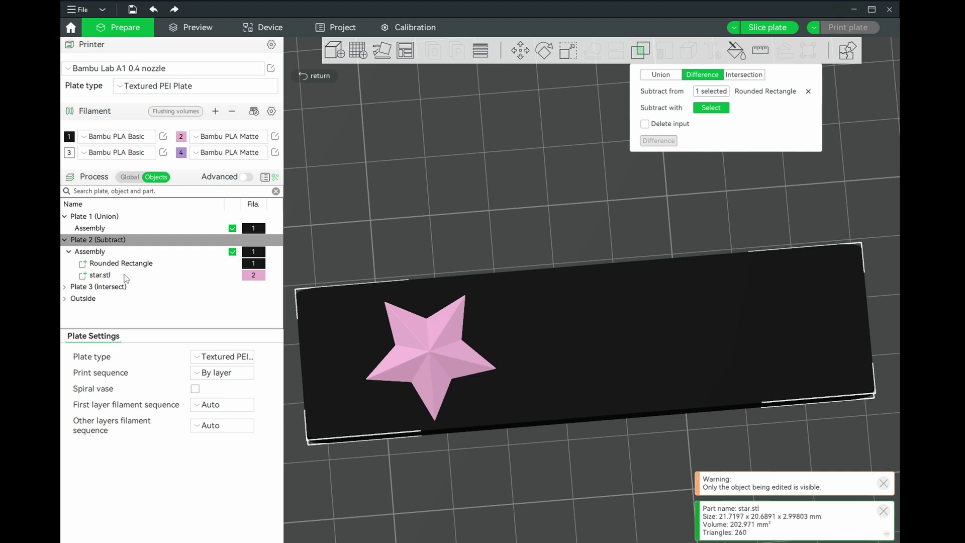
{"action": "left_click", "coordinate": [423, 323]}
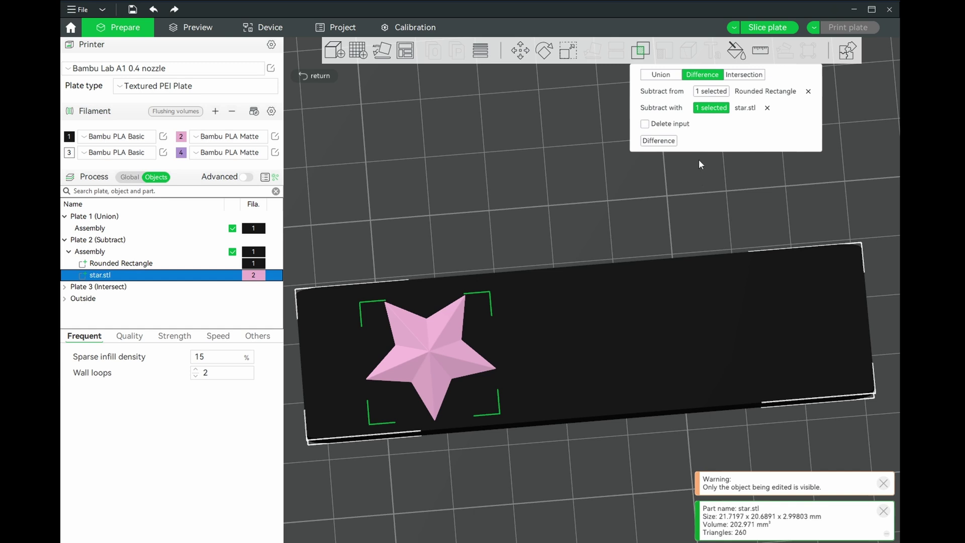
{"action": "left_click", "coordinate": [687, 125]}
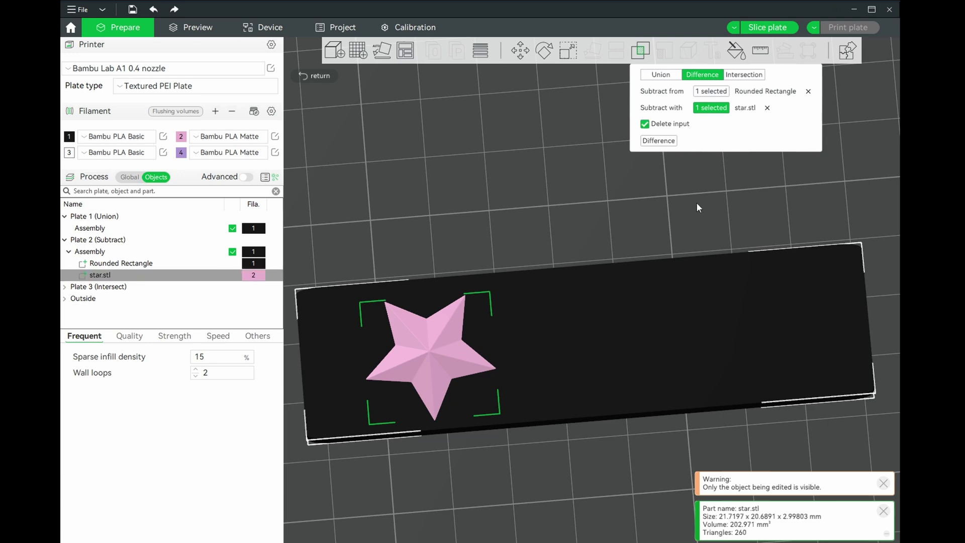
{"action": "left_click", "coordinate": [658, 141]}
{"action": "mouse_move", "coordinate": [448, 455]}
{"action": "left_mouse_down"}
{"action": "mouse_move", "coordinate": [495, 411]}
{"action": "mouse_move", "coordinate": [432, 420]}
{"action": "mouse_move", "coordinate": [493, 415]}
{"action": "mouse_move", "coordinate": [458, 458]}
{"action": "mouse_move", "coordinate": [461, 416]}
{"action": "mouse_move", "coordinate": [454, 475]}
{"action": "left_mouse_up"}
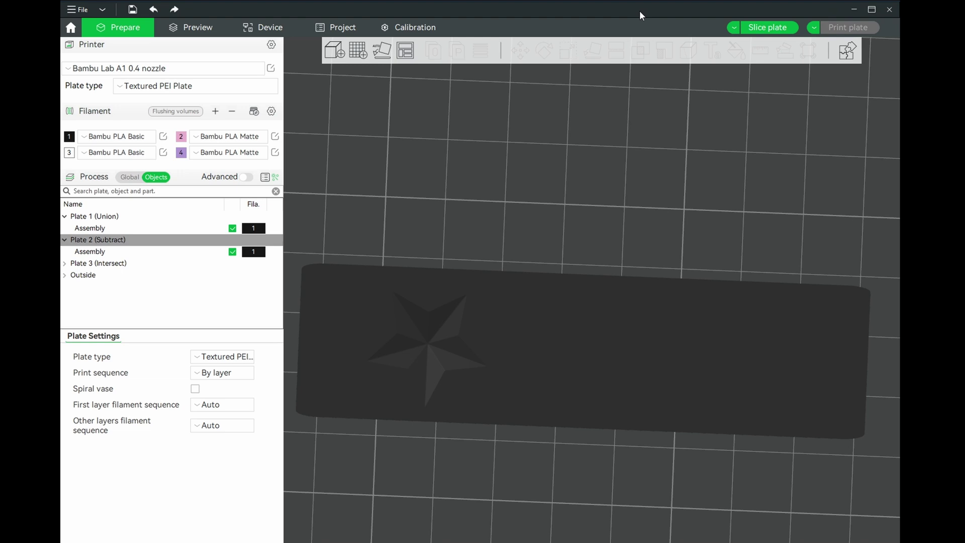
Step: Import star.svg onto the Subtract plate as a new star object
{"action": "right_click", "coordinate": [593, 193]}
{"action": "mouse_move", "coordinate": [631, 258]}
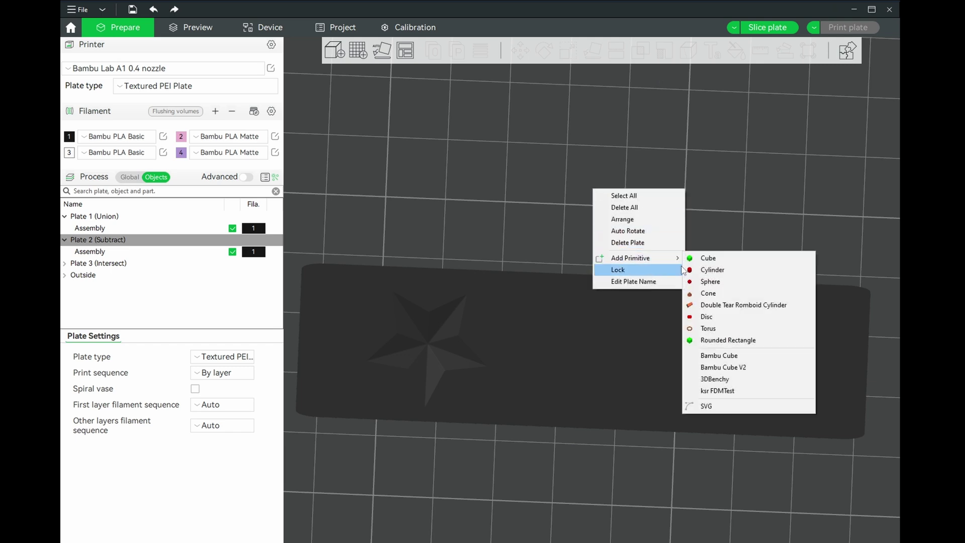
{"action": "left_click", "coordinate": [717, 407]}
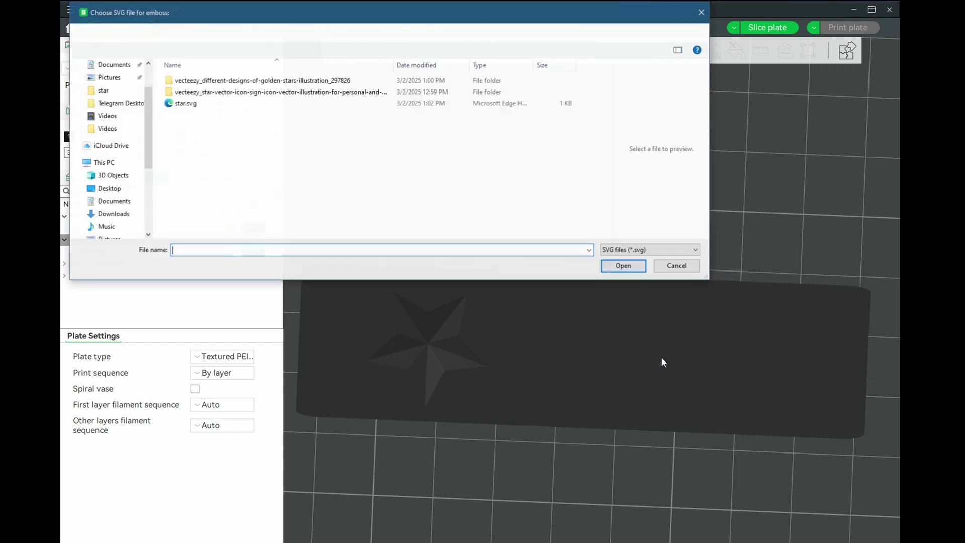
{"action": "double_click", "coordinate": [195, 109]}
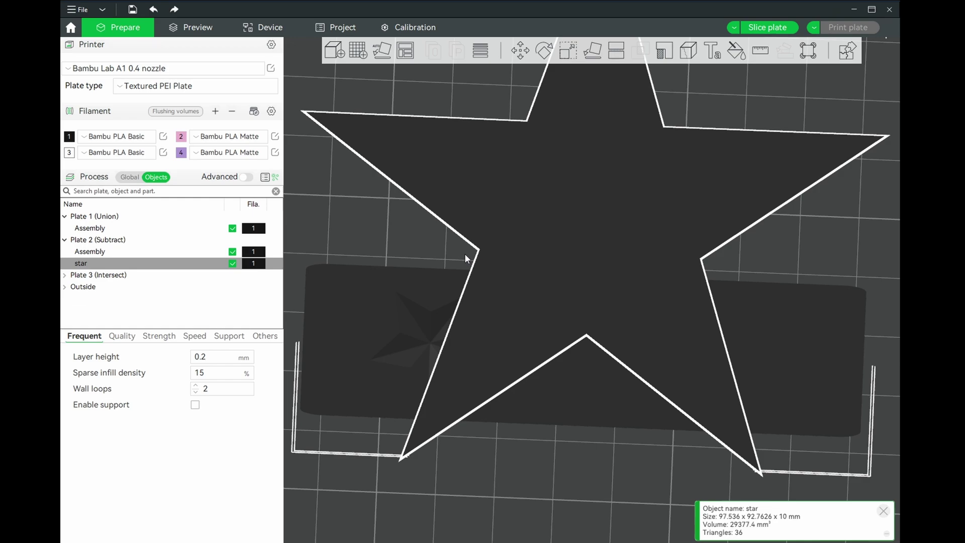
{"action": "scroll", "coordinate": [466, 264], "scroll_direction": "down", "scroll_amount": 5}
{"action": "left_click_drag", "start_coordinate": [609, 432], "coordinate": [623, 369]}
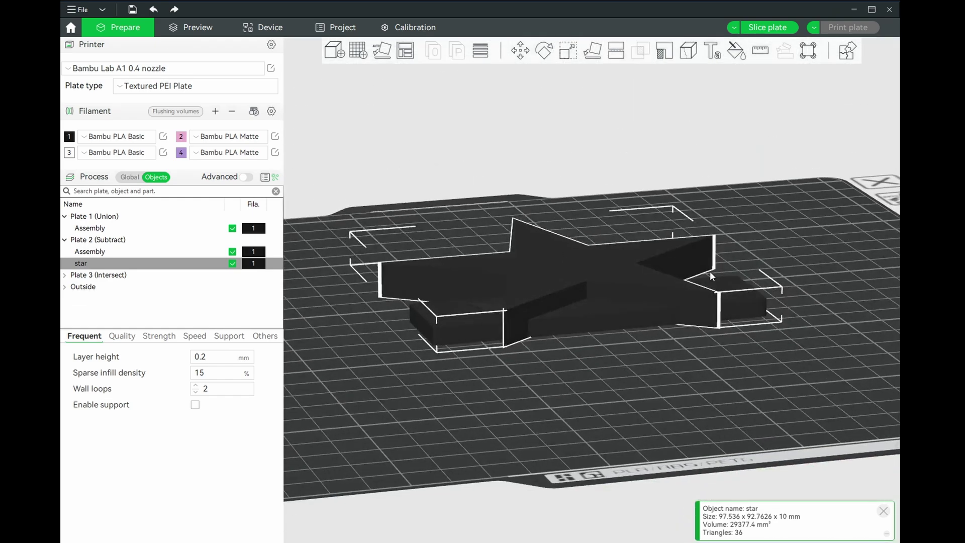
{"action": "left_click_drag", "start_coordinate": [709, 271], "coordinate": [679, 377]}
{"action": "scroll", "coordinate": [680, 378], "scroll_direction": "up", "scroll_amount": 2}
Step: Scale the star down to 17.32% and stretch it taller along Z
{"action": "left_click", "coordinate": [570, 53]}
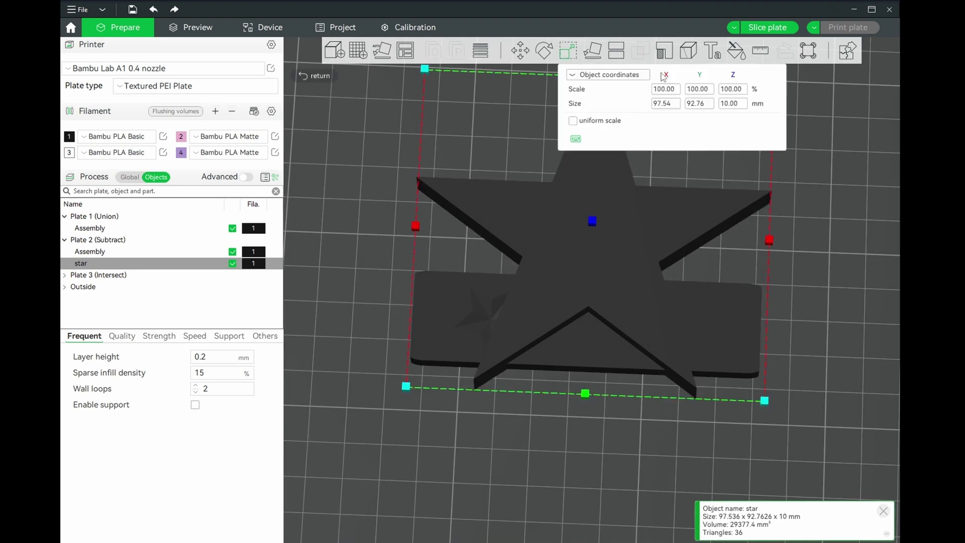
{"action": "left_click_drag", "start_coordinate": [407, 388], "coordinate": [553, 255]}
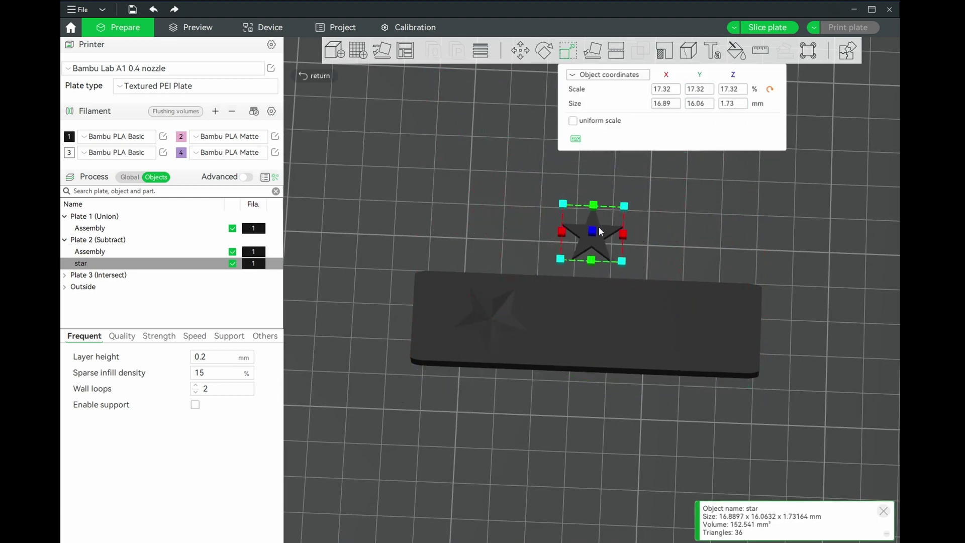
{"action": "mouse_move", "coordinate": [612, 245]}
{"action": "left_mouse_down"}
{"action": "mouse_move", "coordinate": [594, 272]}
{"action": "mouse_move", "coordinate": [646, 256]}
{"action": "mouse_move", "coordinate": [625, 278]}
{"action": "mouse_move", "coordinate": [658, 251]}
{"action": "mouse_move", "coordinate": [660, 229]}
{"action": "left_mouse_up"}
{"action": "left_click_drag", "start_coordinate": [584, 294], "coordinate": [584, 236]}
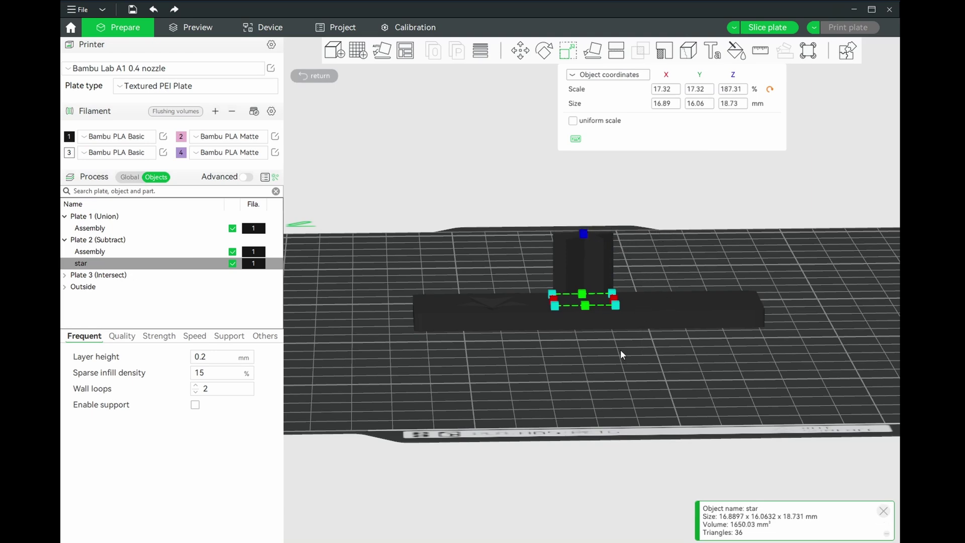
{"action": "left_click_drag", "start_coordinate": [672, 244], "coordinate": [658, 268]}
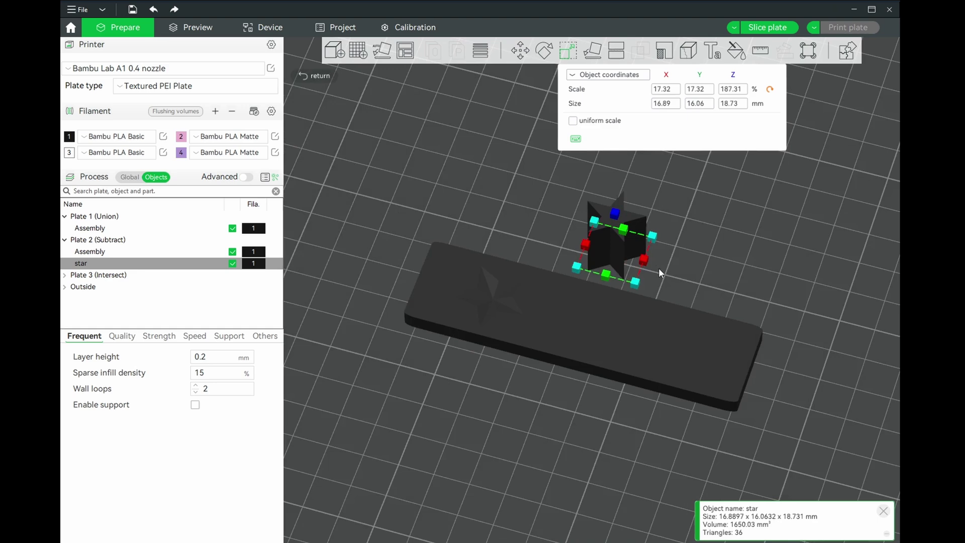
Step: Move the star to the bar's far end and sink it into the bar
{"action": "left_click", "coordinate": [521, 53]}
{"action": "left_click_drag", "start_coordinate": [626, 202], "coordinate": [621, 242]}
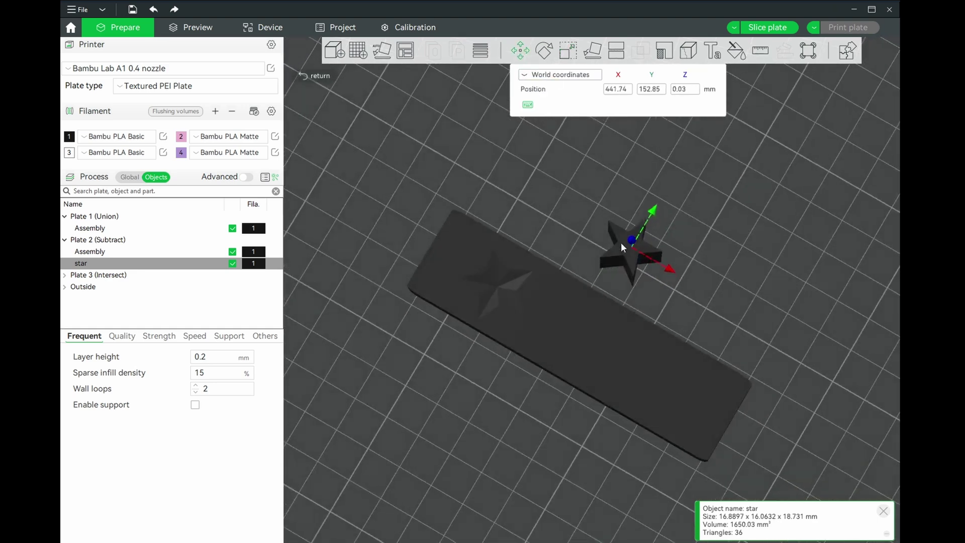
{"action": "mouse_move", "coordinate": [628, 252]}
{"action": "left_mouse_down"}
{"action": "mouse_move", "coordinate": [604, 302]}
{"action": "mouse_move", "coordinate": [623, 347]}
{"action": "mouse_move", "coordinate": [718, 416]}
{"action": "left_mouse_up"}
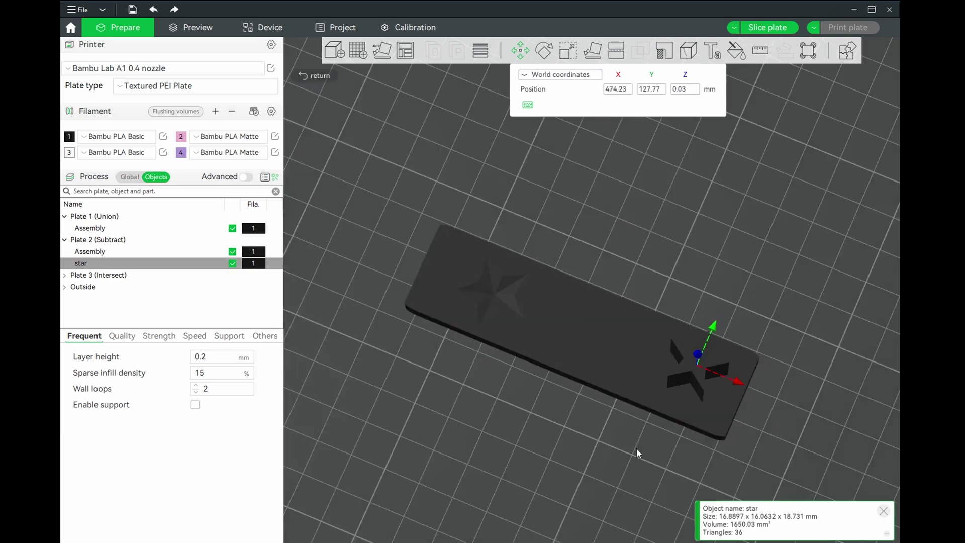
{"action": "key", "text": "1"}
{"action": "mouse_move", "coordinate": [707, 239]}
{"action": "left_mouse_down"}
{"action": "mouse_move", "coordinate": [705, 280]}
{"action": "mouse_move", "coordinate": [722, 274]}
{"action": "left_mouse_up"}
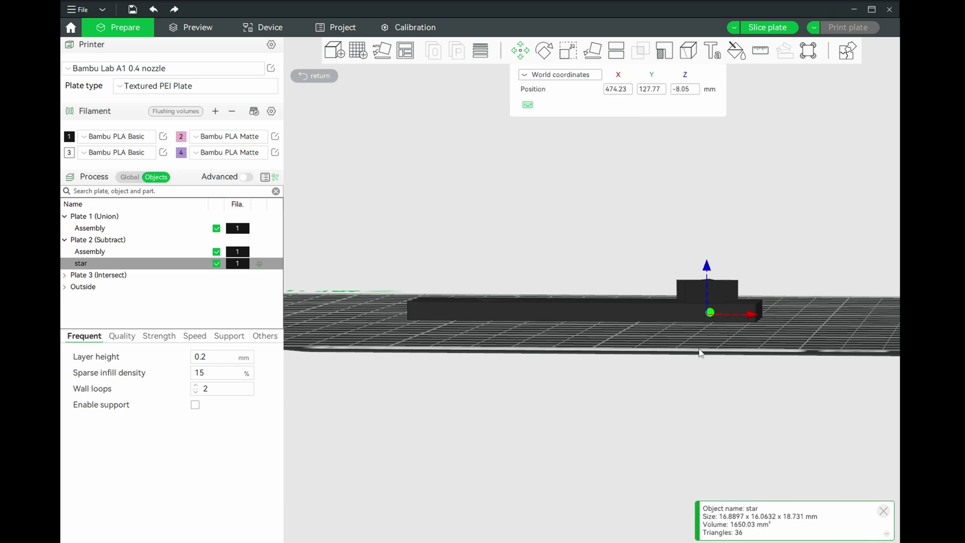
{"action": "left_click_drag", "start_coordinate": [773, 252], "coordinate": [758, 266]}
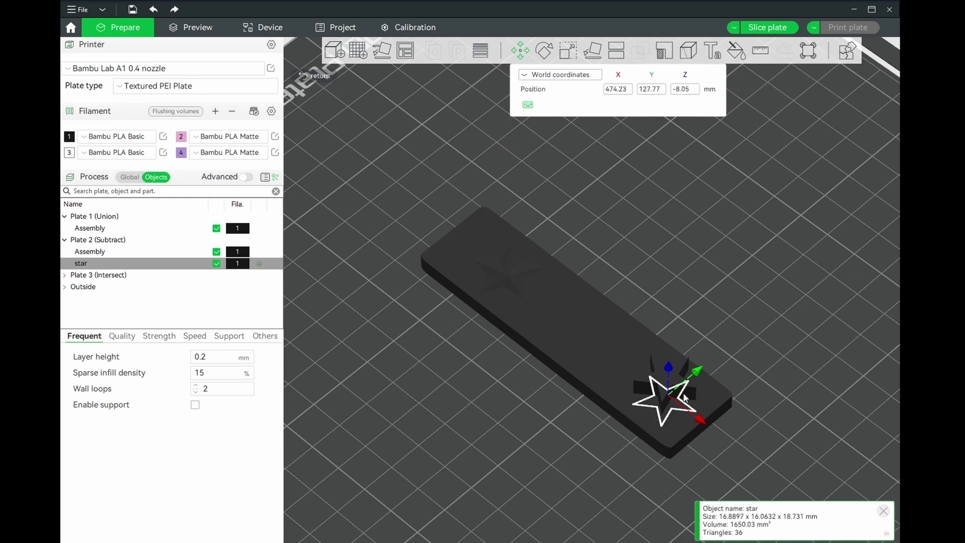
Step: Merge the SVG star and the bar Assembly into one object
{"action": "left_click", "coordinate": [94, 253], "text": "ctrl"}
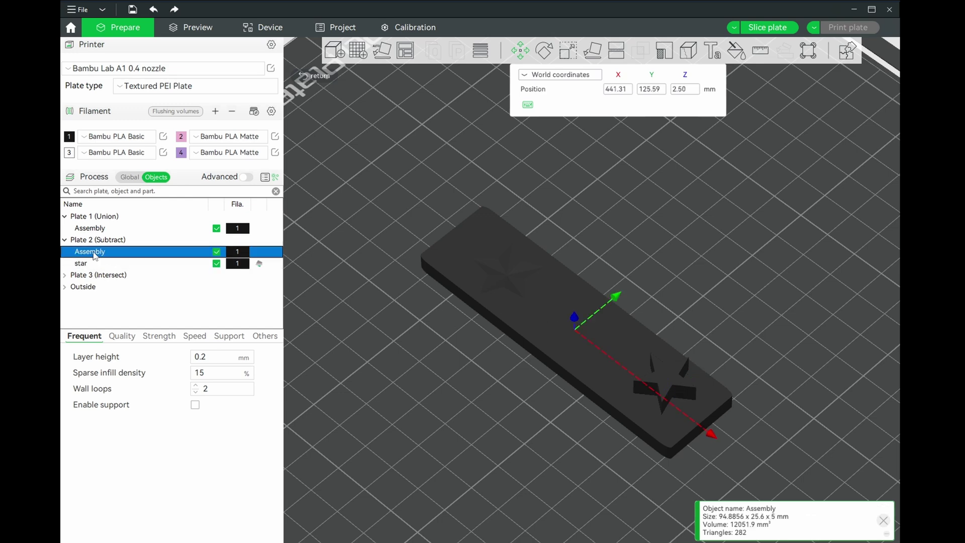
{"action": "right_click", "coordinate": [120, 266]}
{"action": "left_click", "coordinate": [158, 268]}
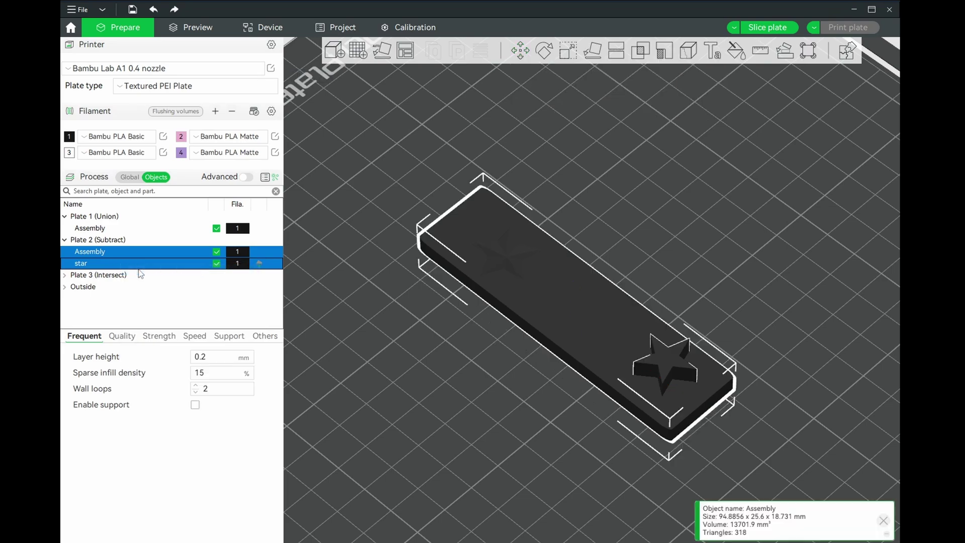
{"action": "left_click_drag", "start_coordinate": [506, 395], "coordinate": [511, 374]}
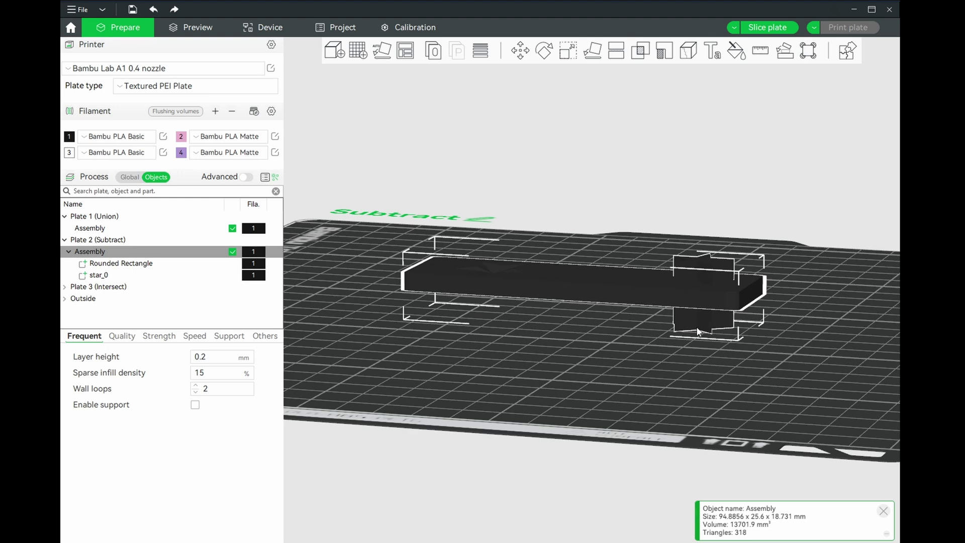
Step: Lower the Rounded Rectangle part to Z -3.80 mm
{"action": "left_click", "coordinate": [151, 267]}
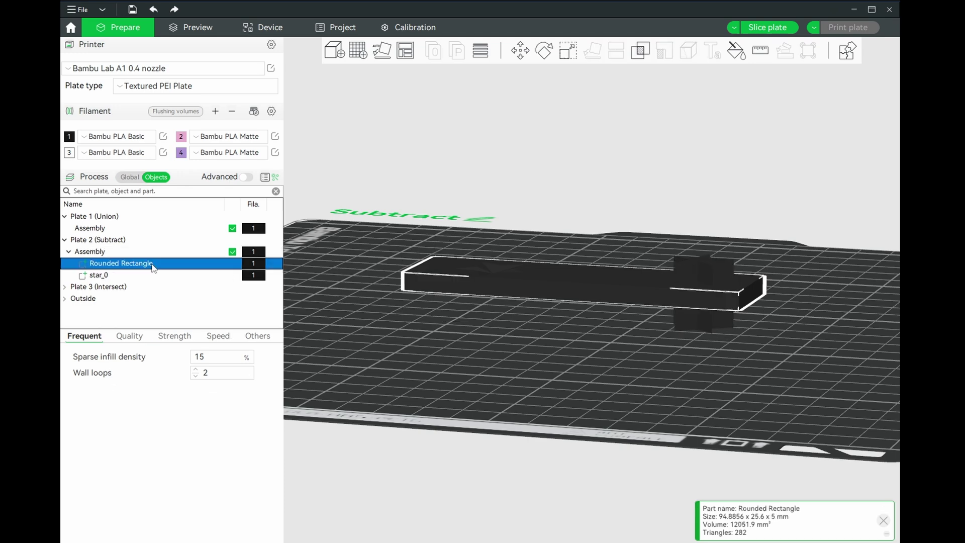
{"action": "left_click", "coordinate": [524, 53]}
{"action": "left_click_drag", "start_coordinate": [582, 264], "coordinate": [582, 283]}
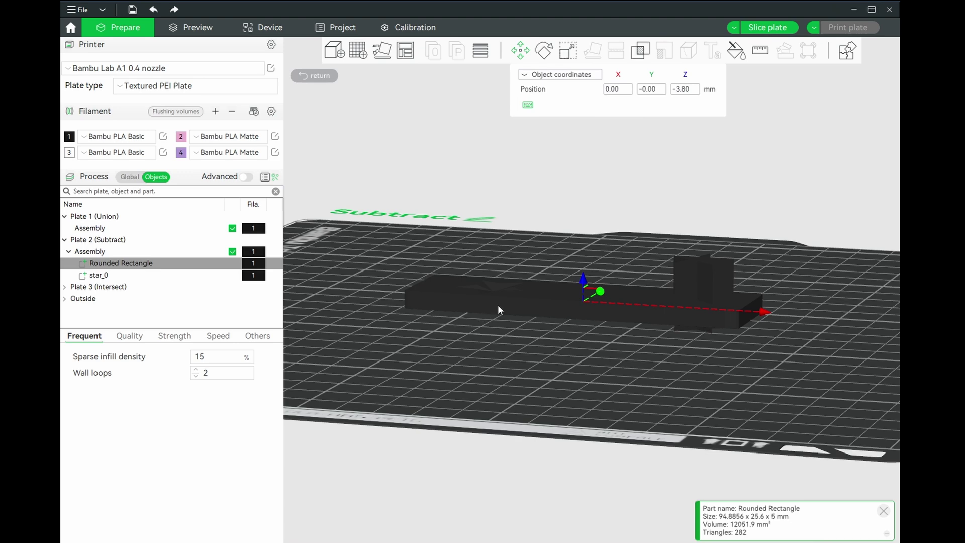
Step: Subtract star_0 from the Rounded Rectangle, leaving a star cutout at the bar's right end
{"action": "left_click", "coordinate": [582, 254]}
{"action": "left_click", "coordinate": [718, 285]}
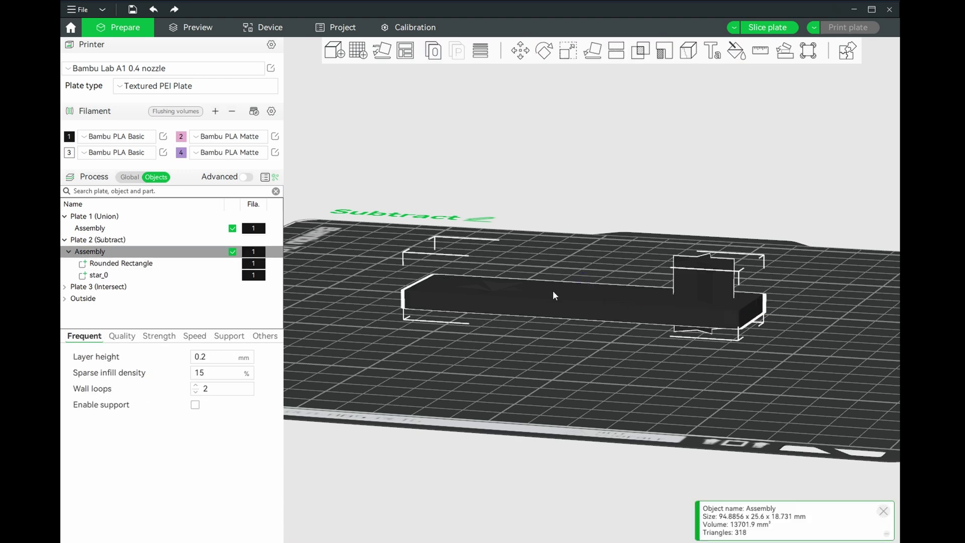
{"action": "left_click", "coordinate": [641, 52]}
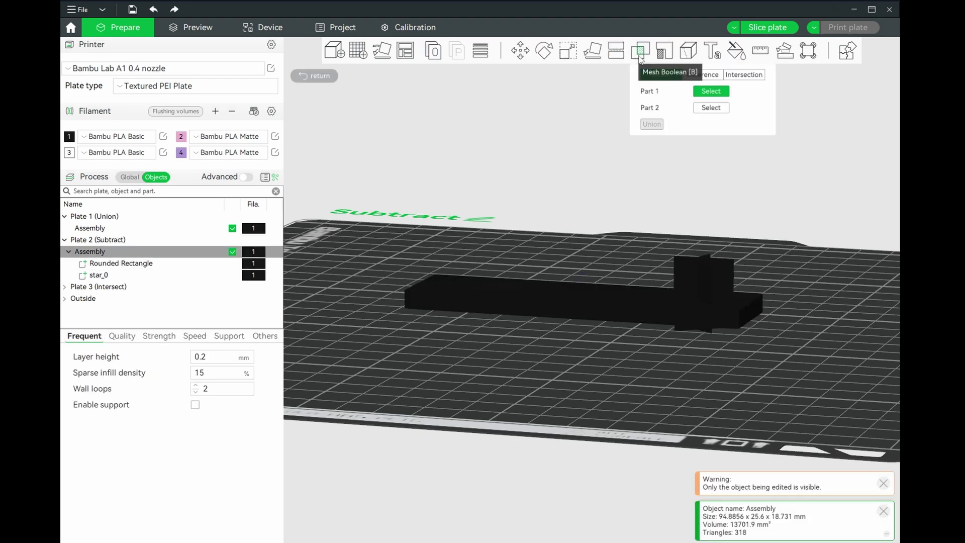
{"action": "left_click", "coordinate": [703, 74]}
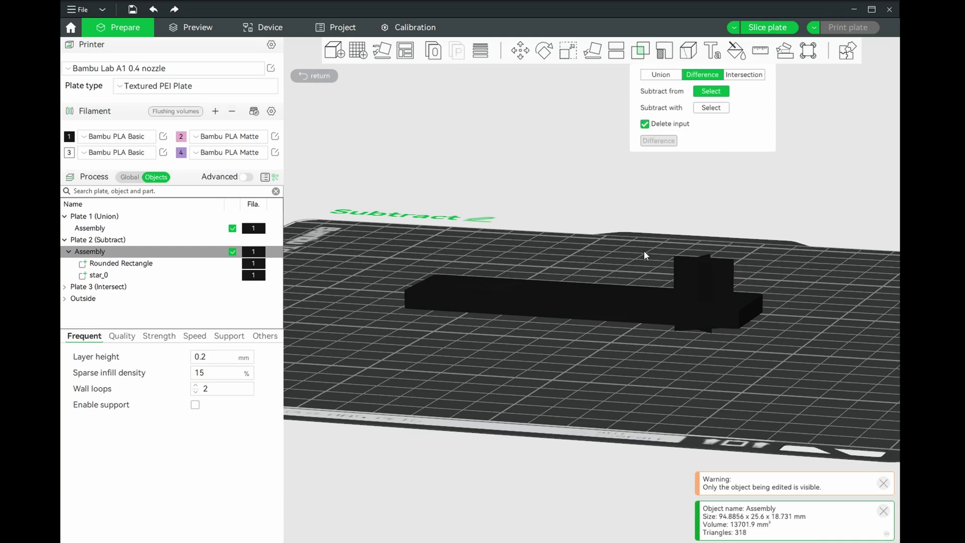
{"action": "left_click", "coordinate": [612, 305]}
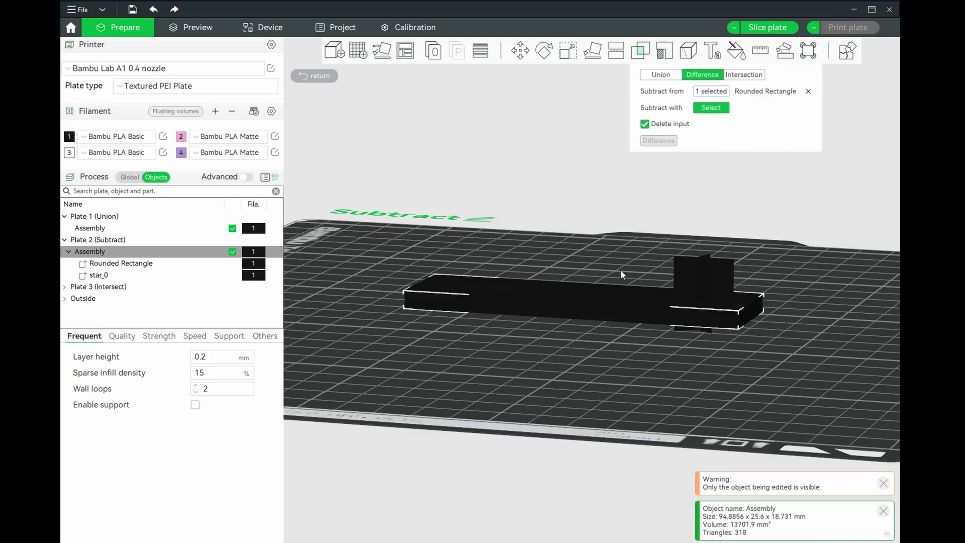
{"action": "left_click_drag", "start_coordinate": [621, 269], "coordinate": [633, 230]}
{"action": "scroll", "coordinate": [633, 256], "scroll_direction": "up", "scroll_amount": 3}
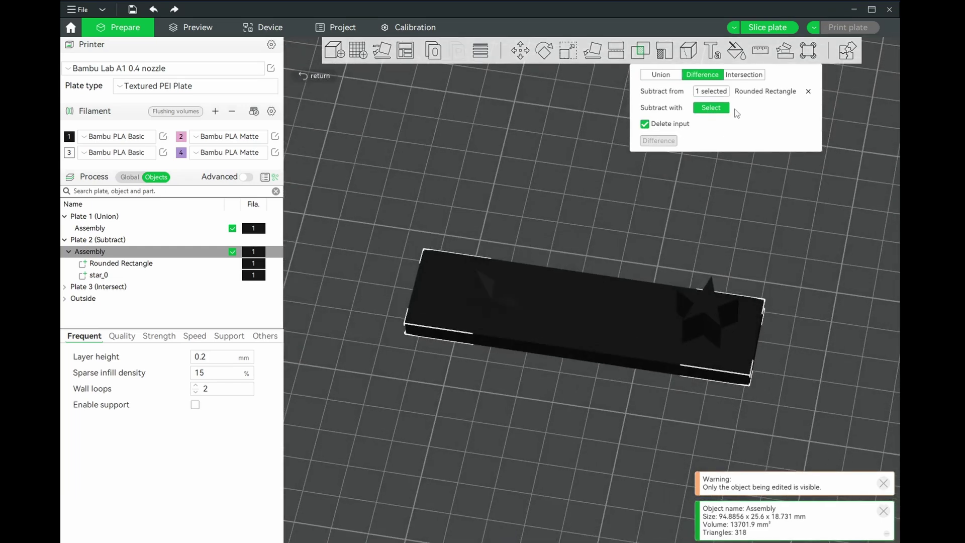
{"action": "left_click", "coordinate": [702, 304]}
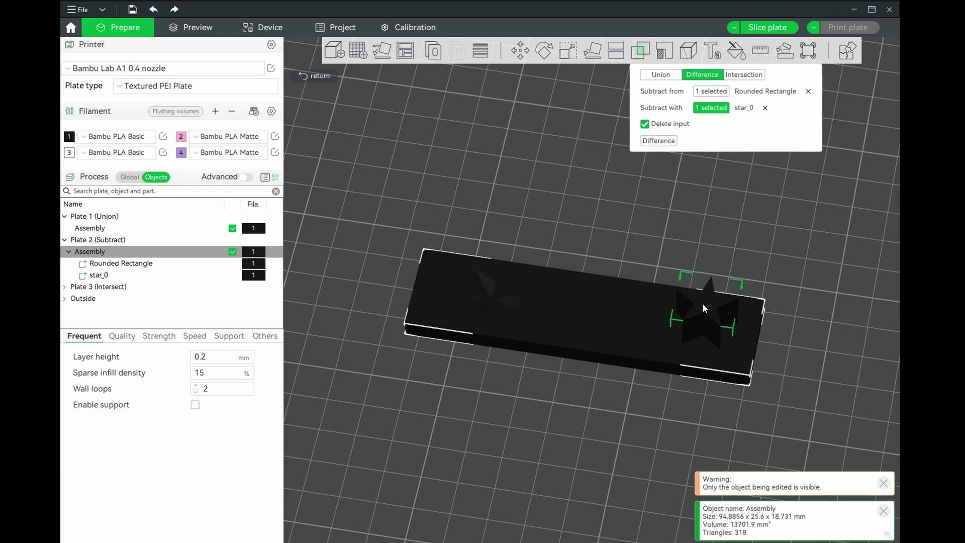
{"action": "left_click", "coordinate": [658, 141]}
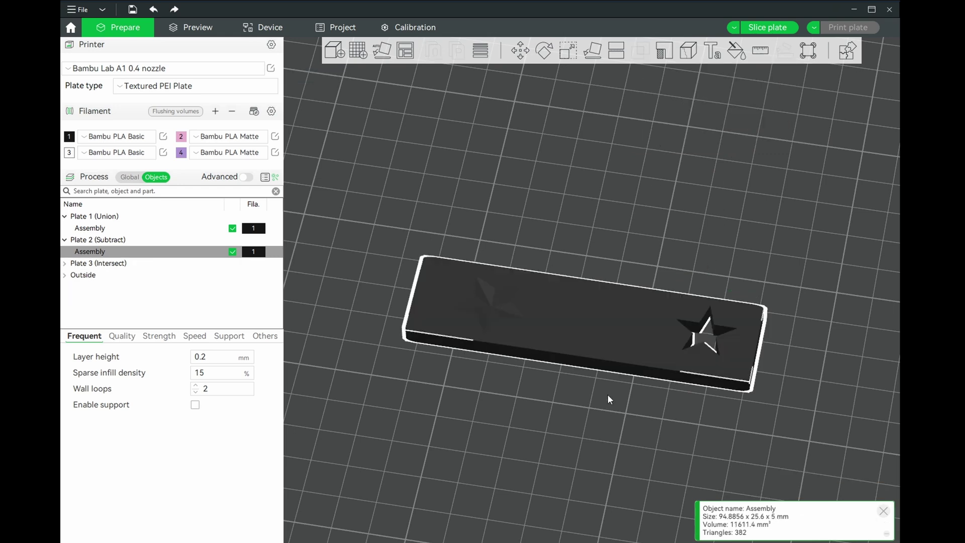
{"action": "mouse_move", "coordinate": [609, 400]}
{"action": "left_mouse_down"}
{"action": "mouse_move", "coordinate": [621, 317]}
{"action": "mouse_move", "coordinate": [619, 381]}
{"action": "mouse_move", "coordinate": [708, 376]}
{"action": "mouse_move", "coordinate": [627, 386]}
{"action": "mouse_move", "coordinate": [614, 418]}
{"action": "mouse_move", "coordinate": [626, 373]}
{"action": "mouse_move", "coordinate": [622, 439]}
{"action": "left_mouse_up"}
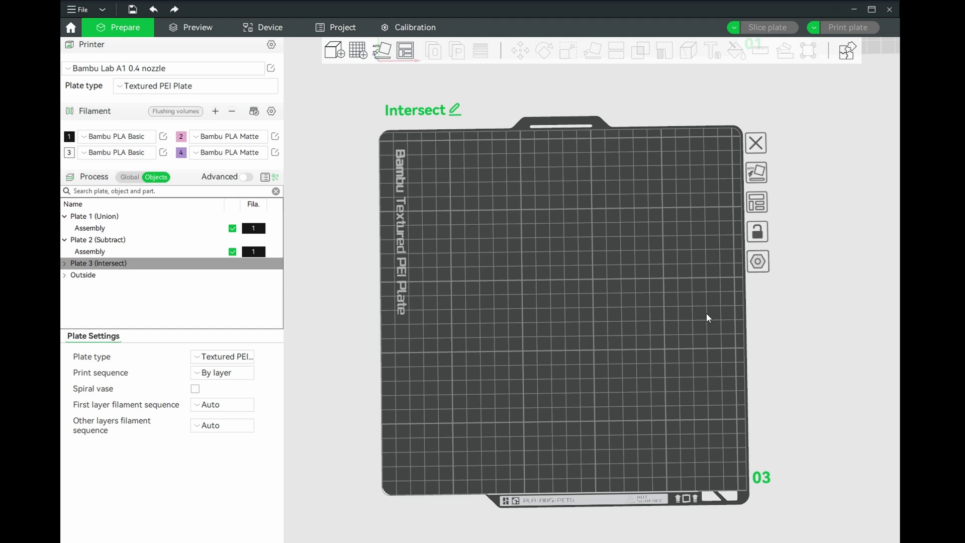
Step: Add a Sphere primitive to the Intersect plate and attach a Cube part to it
{"action": "right_click", "coordinate": [548, 315]}
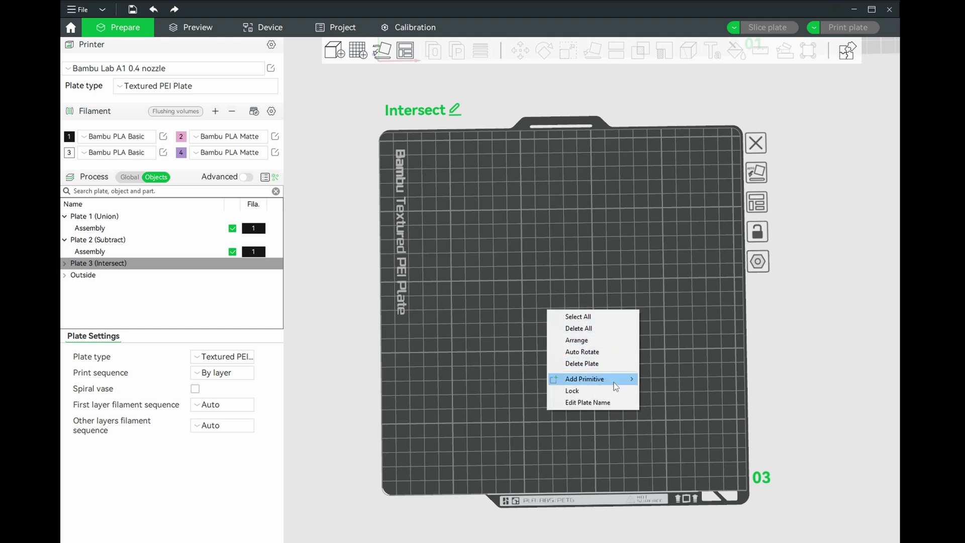
{"action": "mouse_move", "coordinate": [585, 379]}
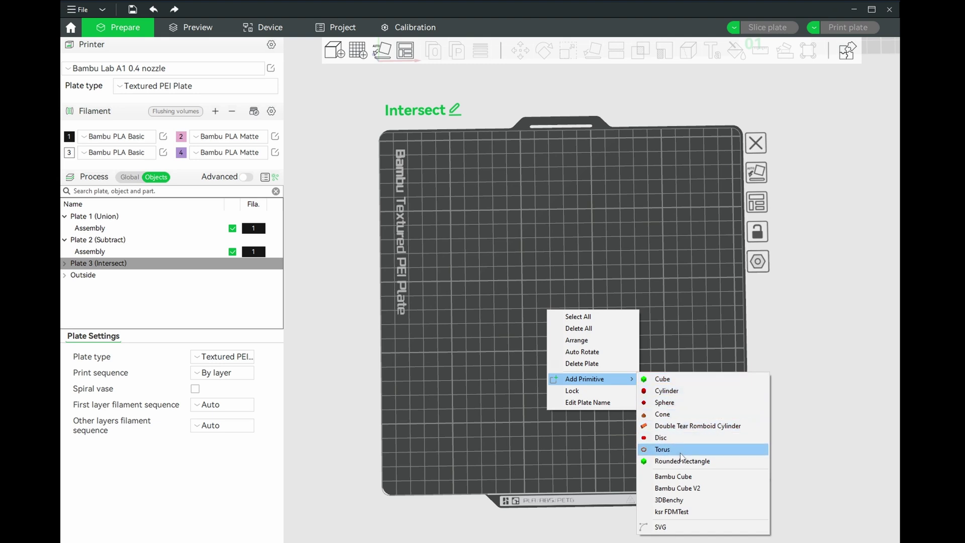
{"action": "left_click", "coordinate": [697, 402]}
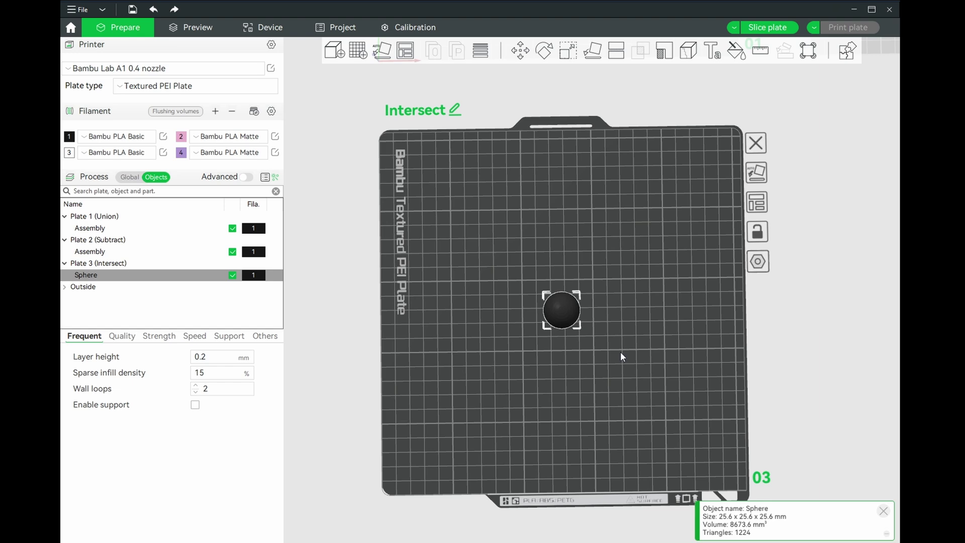
{"action": "right_click", "coordinate": [555, 310]}
{"action": "mouse_move", "coordinate": [626, 131]}
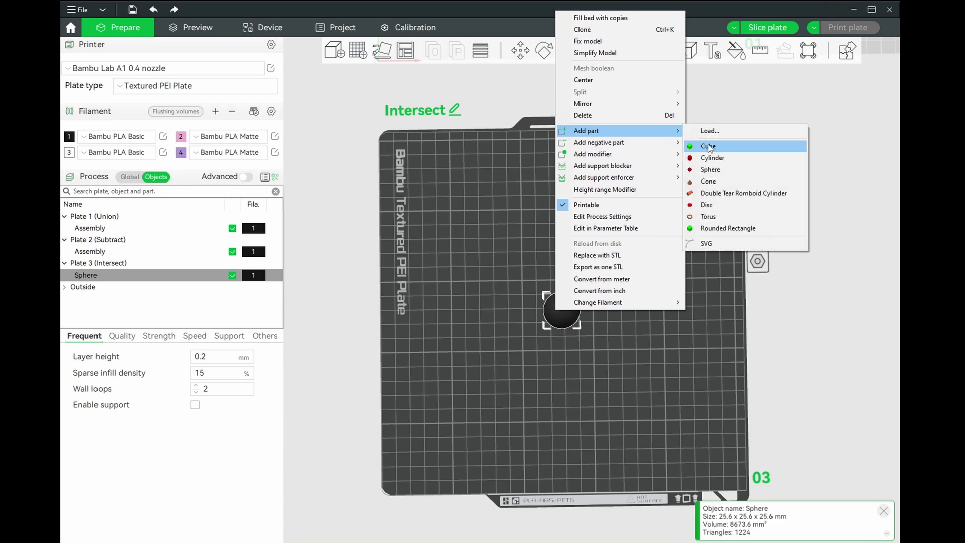
{"action": "left_click", "coordinate": [708, 143]}
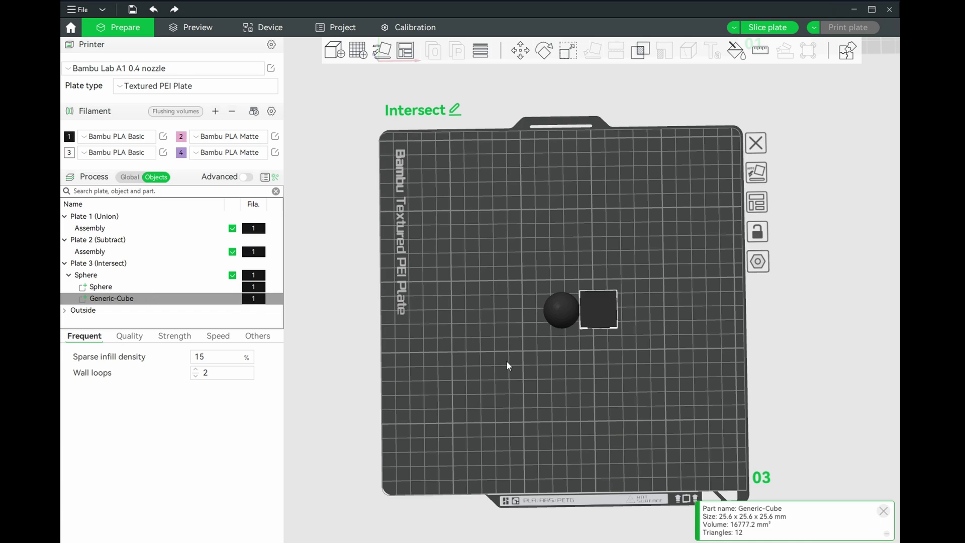
Step: Move the Sphere part to about (11.13, -10.32, 11.49) mm, overlapping the cube
{"action": "left_click_drag", "start_coordinate": [610, 369], "coordinate": [563, 298]}
{"action": "left_click", "coordinate": [554, 295]}
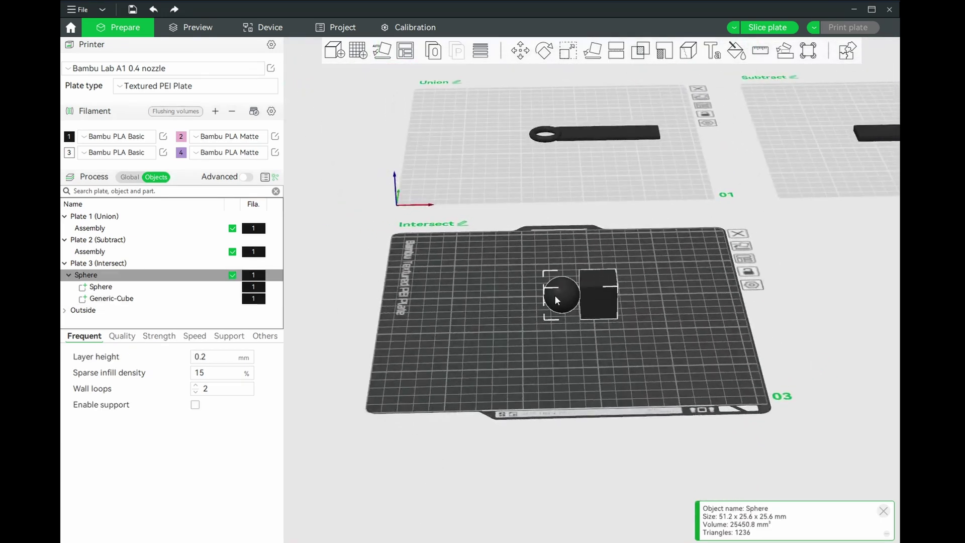
{"action": "left_click", "coordinate": [521, 51]}
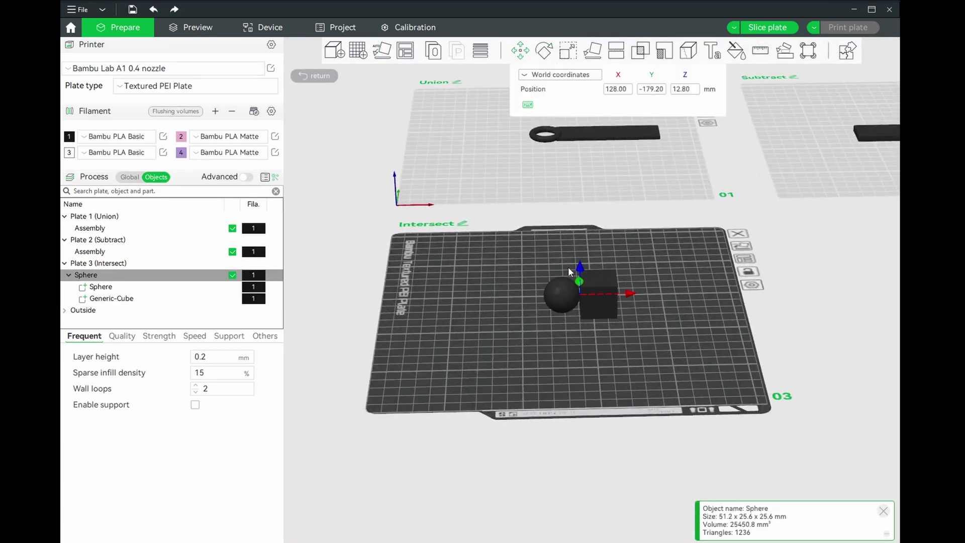
{"action": "mouse_move", "coordinate": [571, 272]}
{"action": "left_mouse_down"}
{"action": "mouse_move", "coordinate": [553, 380]}
{"action": "mouse_move", "coordinate": [560, 275]}
{"action": "left_mouse_up"}
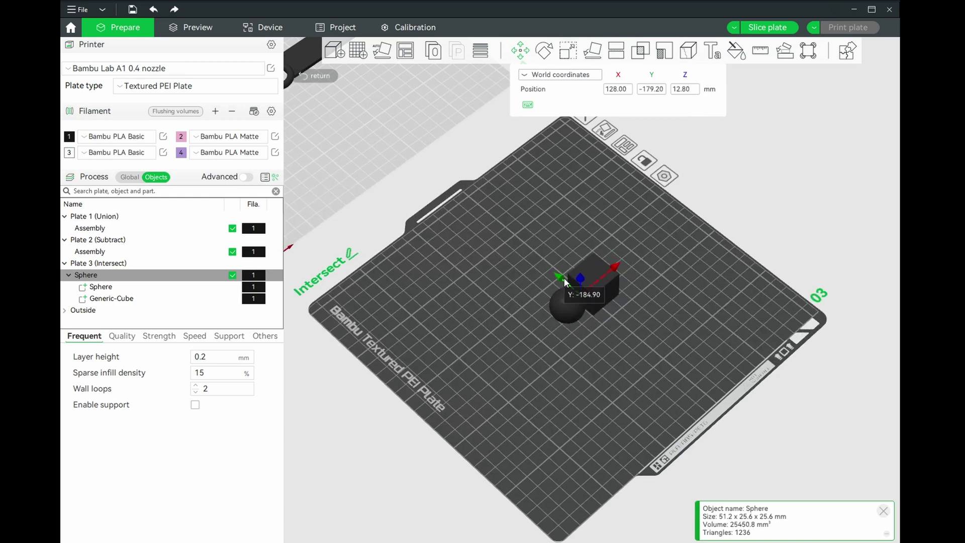
{"action": "left_click", "coordinate": [553, 320]}
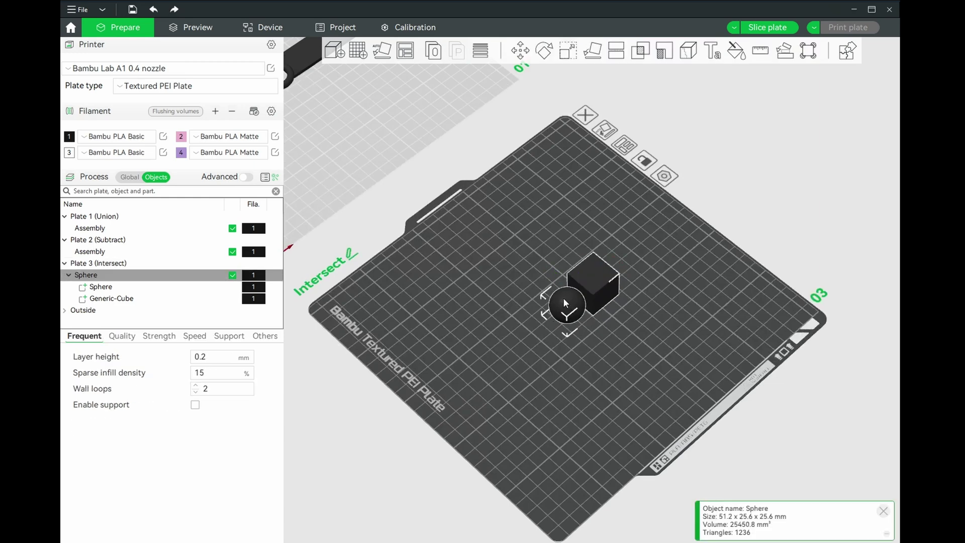
{"action": "left_click", "coordinate": [223, 286]}
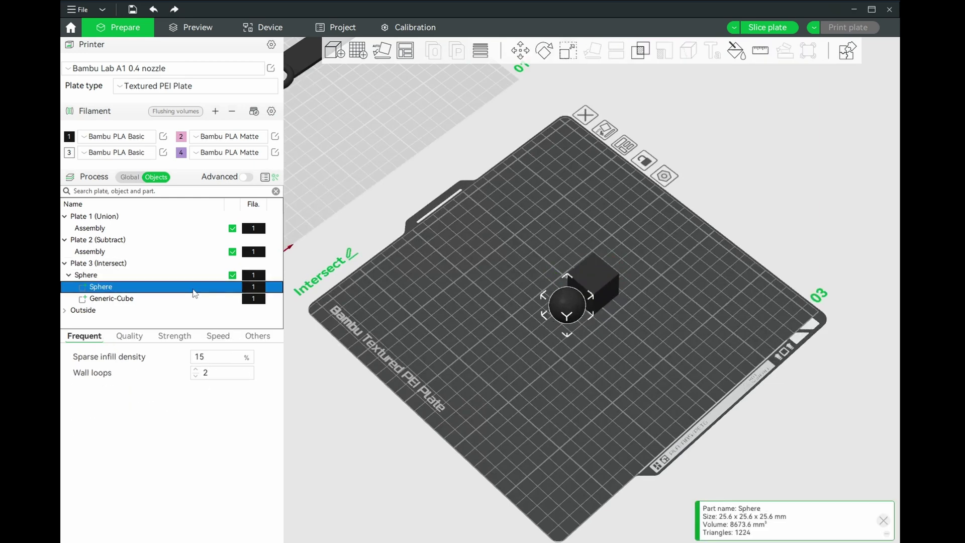
{"action": "left_click", "coordinate": [520, 51]}
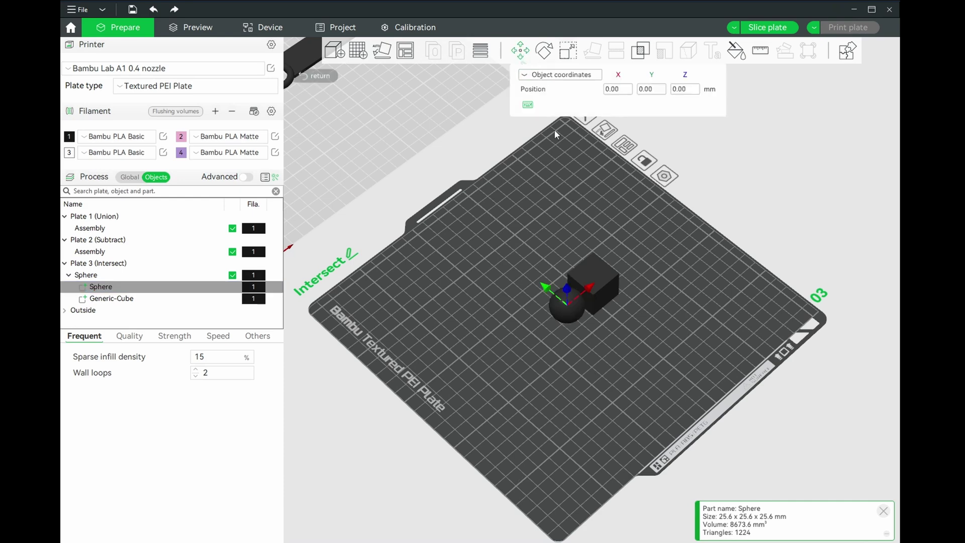
{"action": "mouse_move", "coordinate": [550, 287]}
{"action": "left_mouse_down"}
{"action": "mouse_move", "coordinate": [620, 296]}
{"action": "mouse_move", "coordinate": [598, 274]}
{"action": "left_mouse_up"}
{"action": "mouse_move", "coordinate": [555, 313]}
{"action": "left_mouse_down"}
{"action": "mouse_move", "coordinate": [641, 317]}
{"action": "mouse_move", "coordinate": [658, 330]}
{"action": "left_mouse_up"}
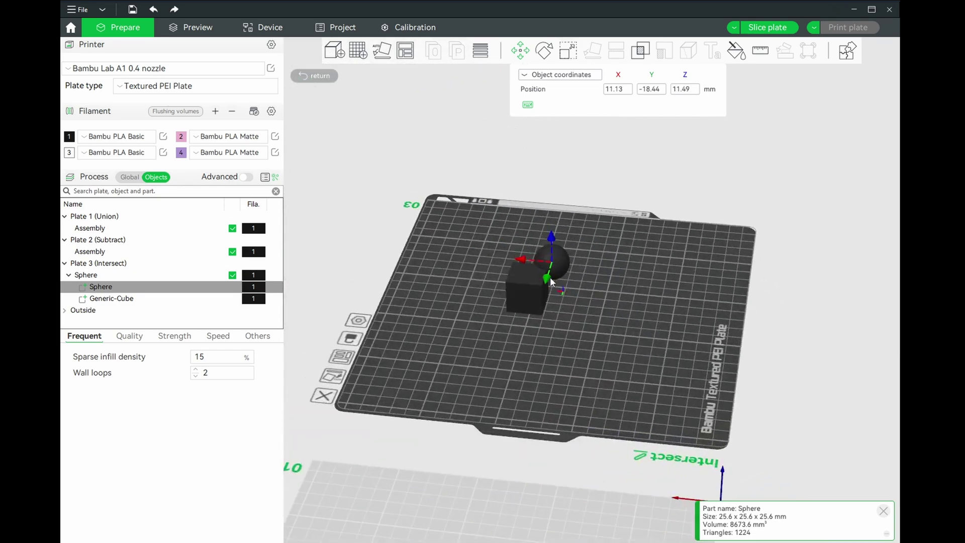
{"action": "mouse_move", "coordinate": [548, 283]}
{"action": "left_mouse_down"}
{"action": "mouse_move", "coordinate": [545, 296]}
{"action": "mouse_move", "coordinate": [648, 288]}
{"action": "mouse_move", "coordinate": [557, 315]}
{"action": "left_mouse_up"}
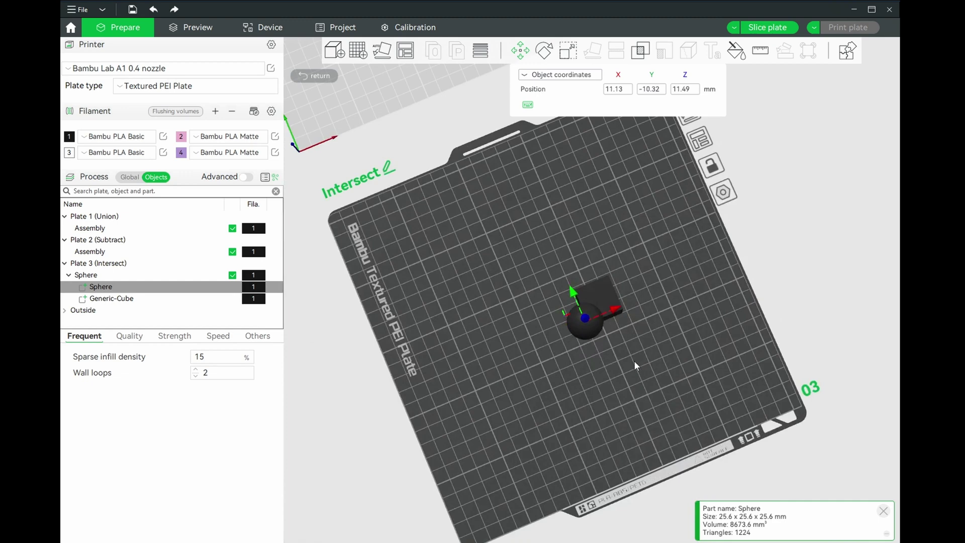
{"action": "mouse_move", "coordinate": [637, 372]}
{"action": "left_mouse_down"}
{"action": "mouse_move", "coordinate": [650, 375]}
{"action": "mouse_move", "coordinate": [628, 354]}
{"action": "left_mouse_up"}
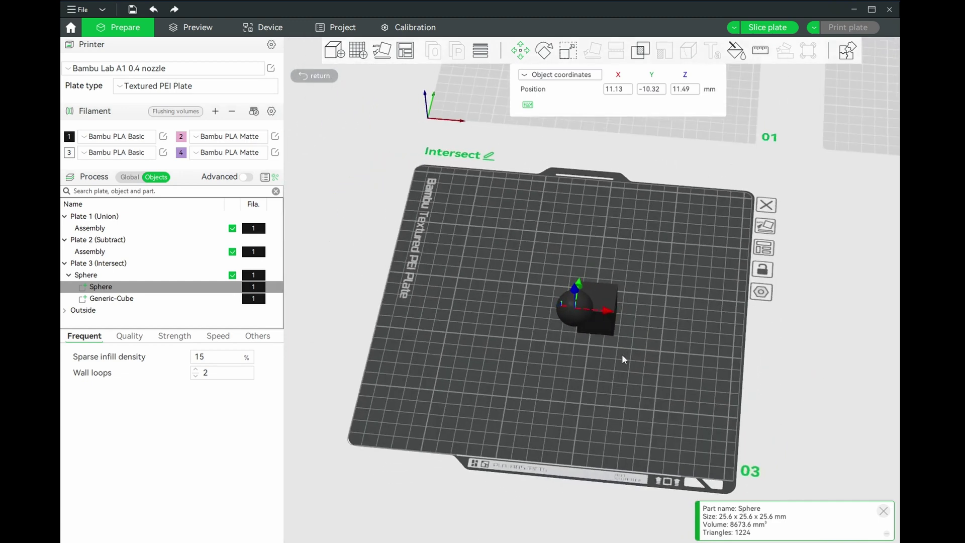
Step: Intersect the cube (Part 1) with the sphere (Part 2), leaving an 11.1 × 15.1 × 14.0 mm piece
{"action": "key", "text": "b"}
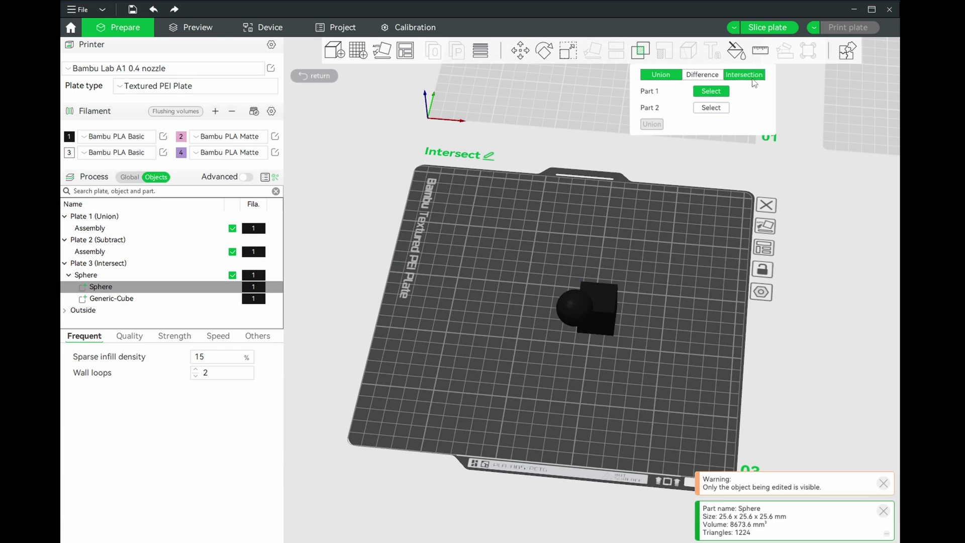
{"action": "left_click", "coordinate": [753, 79]}
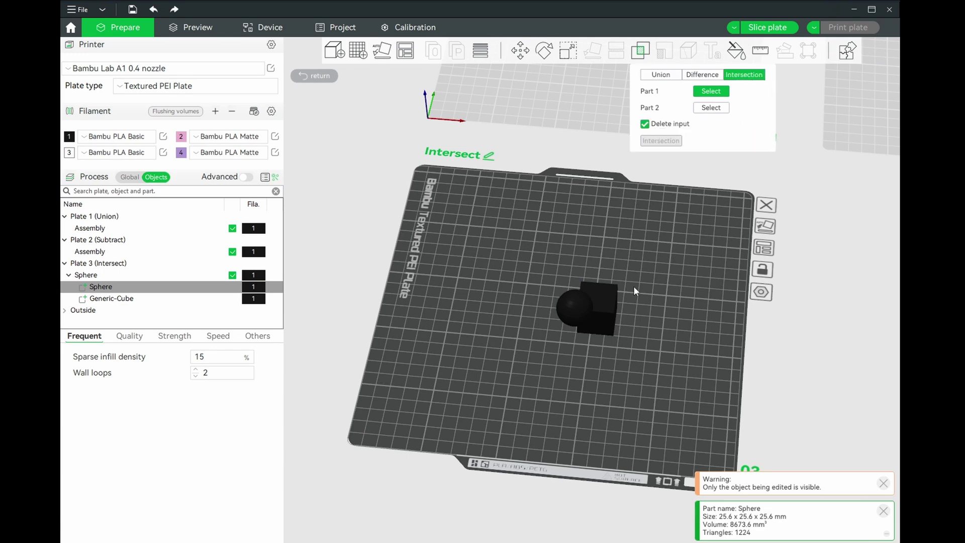
{"action": "left_click", "coordinate": [603, 306]}
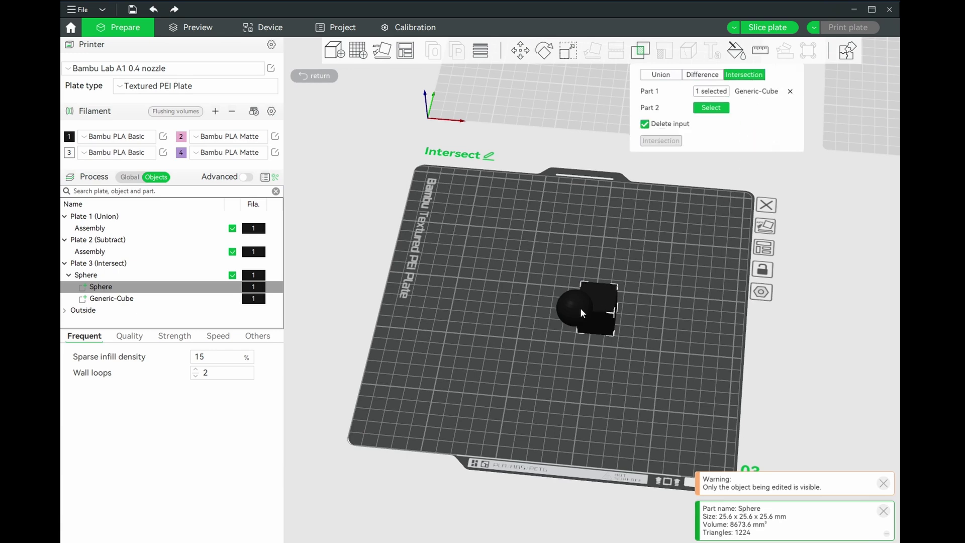
{"action": "left_click", "coordinate": [563, 309]}
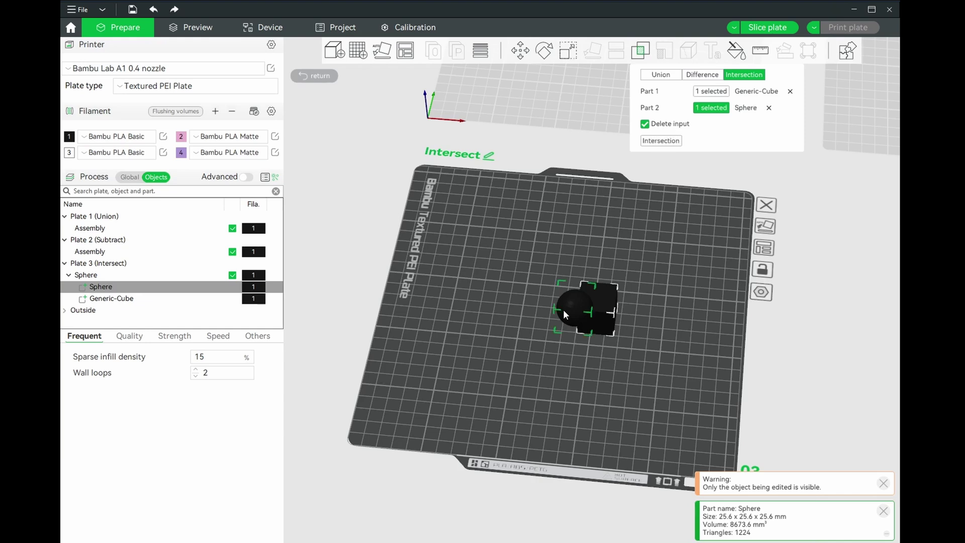
{"action": "left_click", "coordinate": [660, 141]}
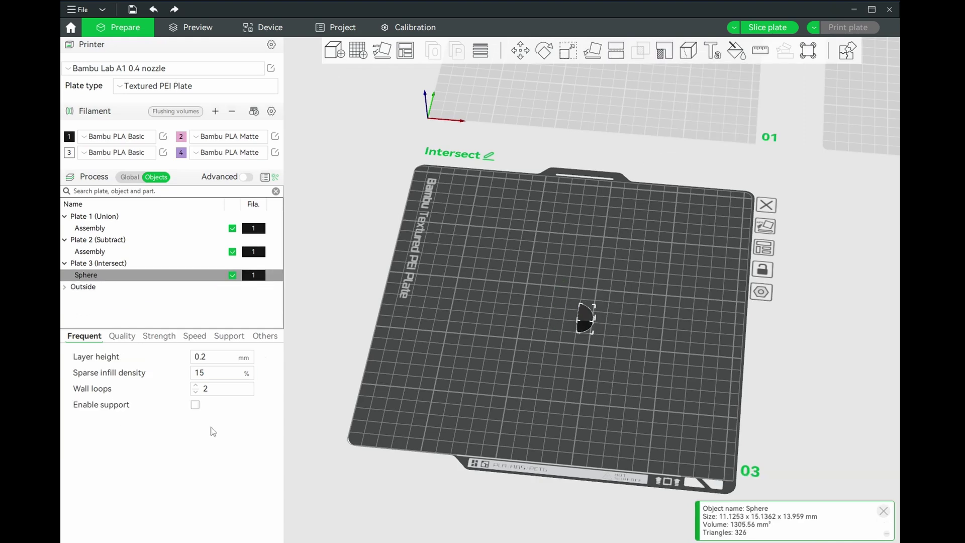
{"action": "left_click_drag", "start_coordinate": [529, 380], "coordinate": [537, 362]}
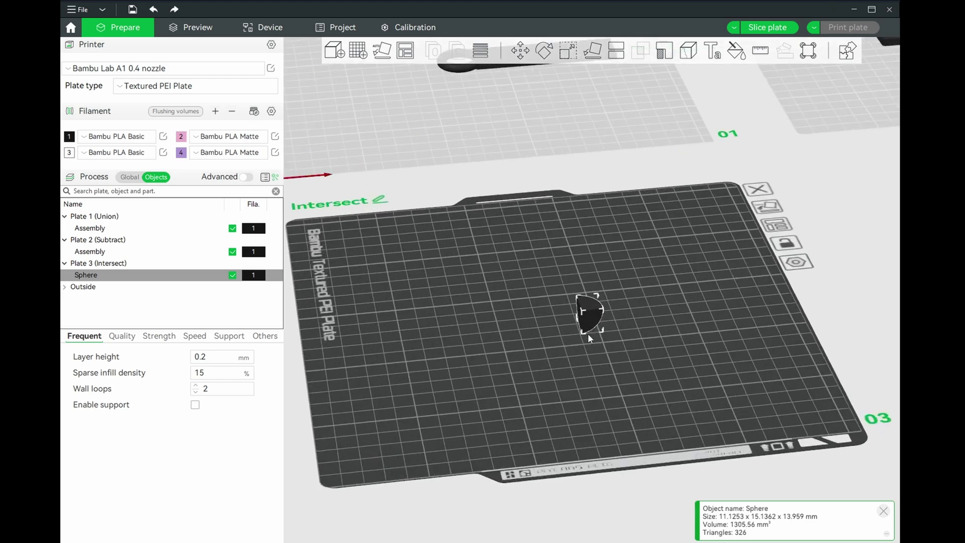
{"action": "scroll", "coordinate": [587, 334], "scroll_direction": "up", "scroll_amount": 5}
{"action": "mouse_move", "coordinate": [664, 409]}
{"action": "left_mouse_down"}
{"action": "mouse_move", "coordinate": [660, 378]}
{"action": "mouse_move", "coordinate": [679, 368]}
{"action": "mouse_move", "coordinate": [563, 397]}
{"action": "left_mouse_up"}
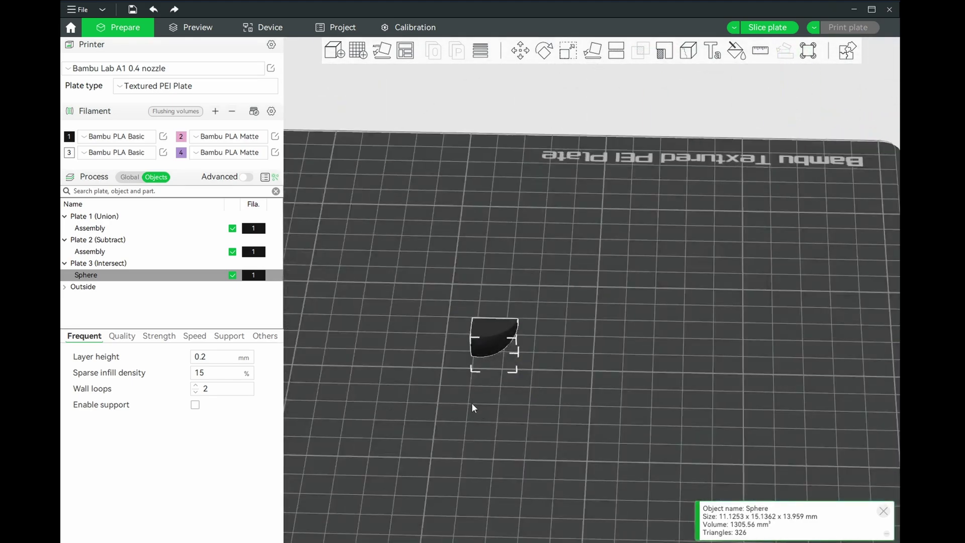
{"action": "mouse_move", "coordinate": [458, 408]}
{"action": "left_mouse_down"}
{"action": "mouse_move", "coordinate": [439, 395]}
{"action": "mouse_move", "coordinate": [471, 399]}
{"action": "left_mouse_up"}
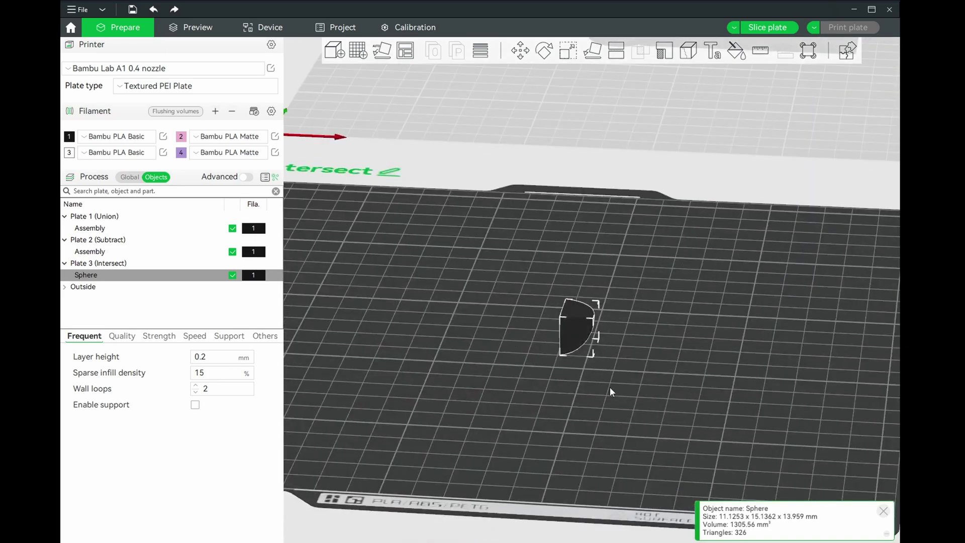
{"action": "mouse_move", "coordinate": [611, 387]}
{"action": "left_mouse_down"}
{"action": "mouse_move", "coordinate": [668, 404]}
{"action": "mouse_move", "coordinate": [645, 438]}
{"action": "mouse_move", "coordinate": [630, 402]}
{"action": "mouse_move", "coordinate": [603, 401]}
{"action": "left_mouse_up"}
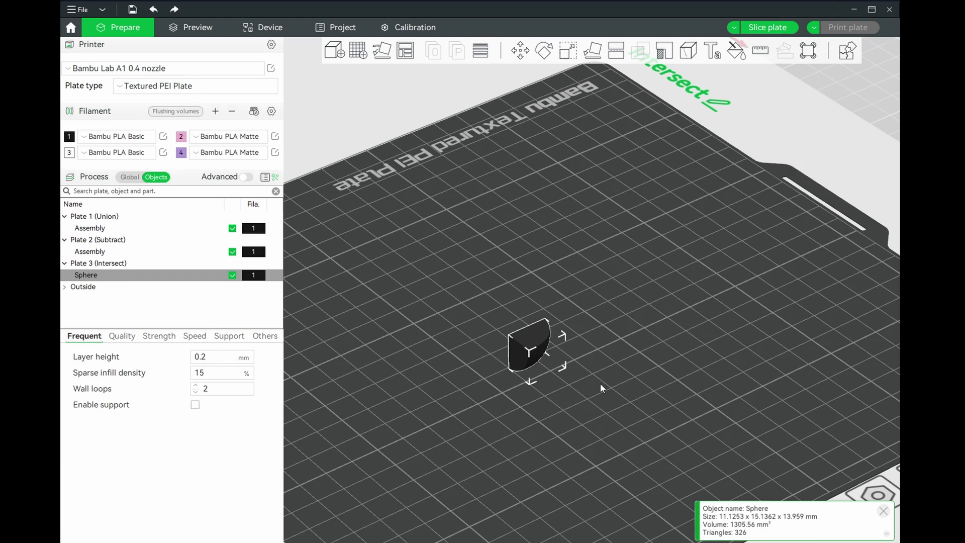
{"action": "key", "text": "Tab"}
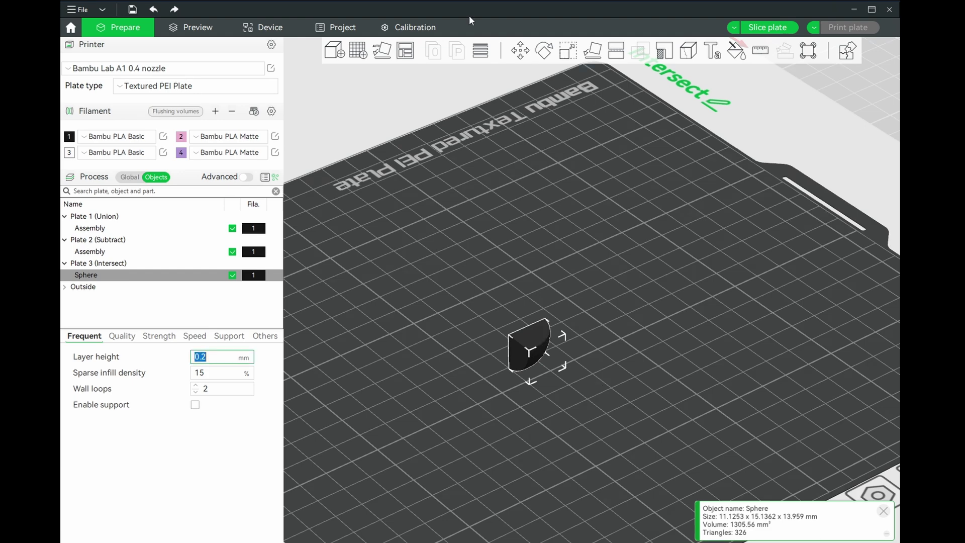